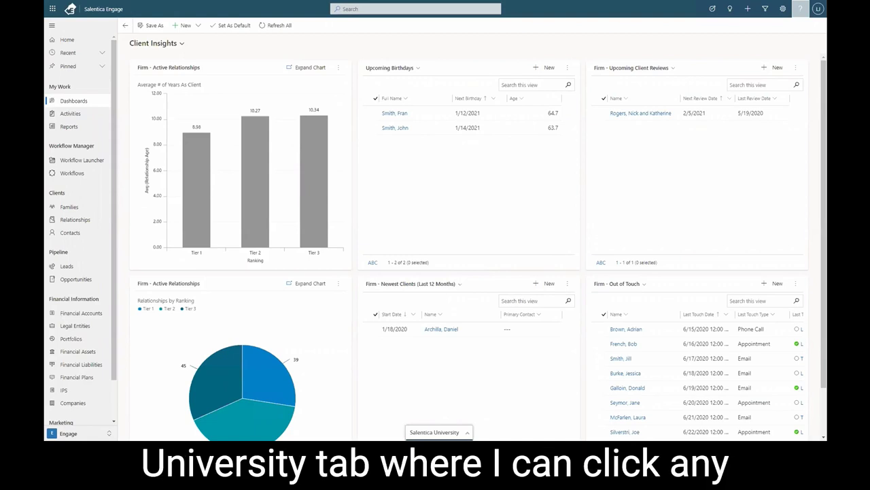
Step: Open the Salentica University help and TeachMe training, view the Working with Activities course, and return to the course list
{"action": "left_click", "coordinate": [439, 432]}
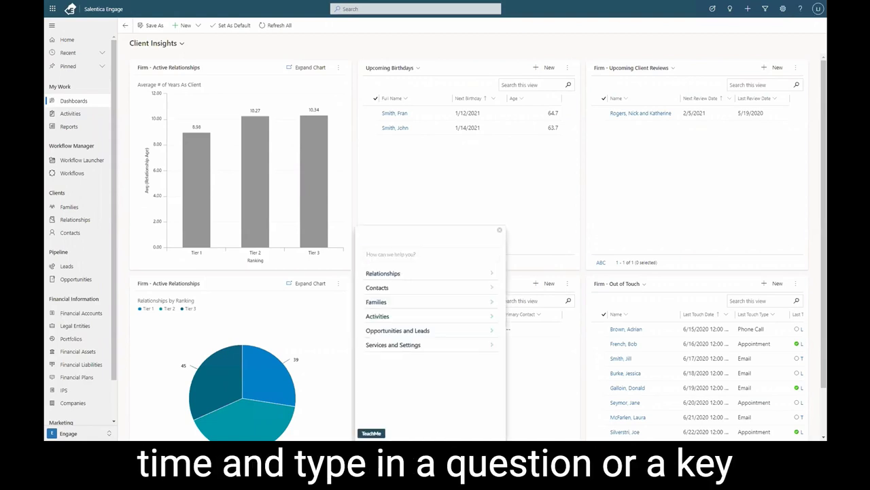
{"action": "left_click", "coordinate": [385, 256]}
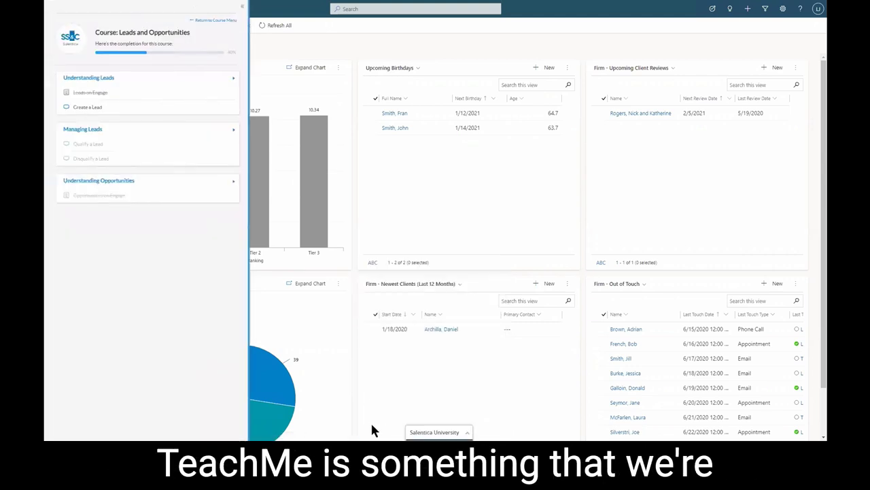
{"action": "left_click", "coordinate": [214, 20]}
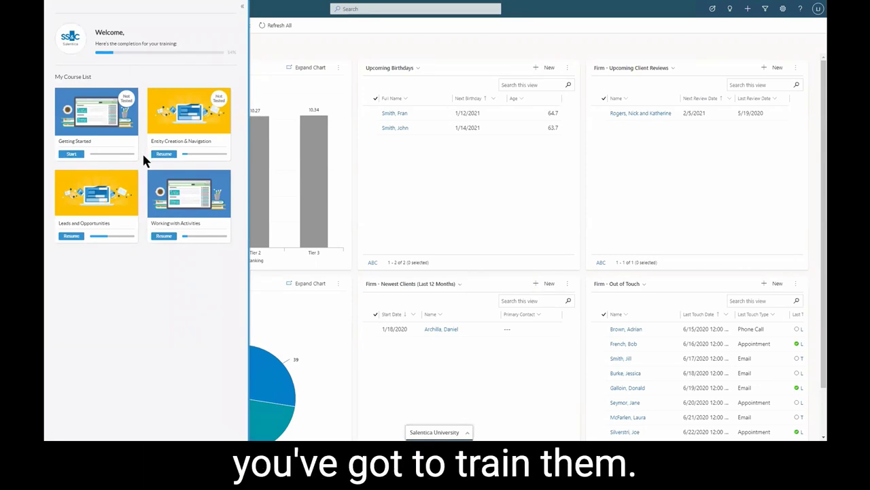
{"action": "left_click", "coordinate": [162, 235]}
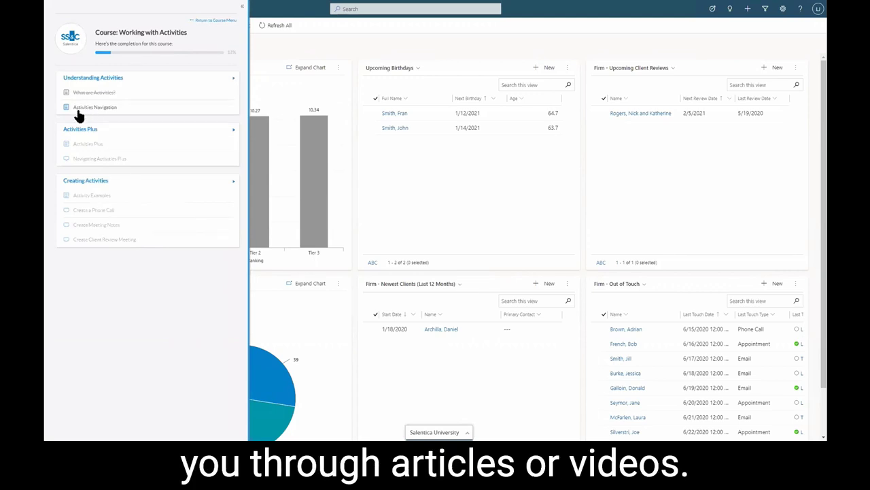
{"action": "left_click", "coordinate": [201, 20]}
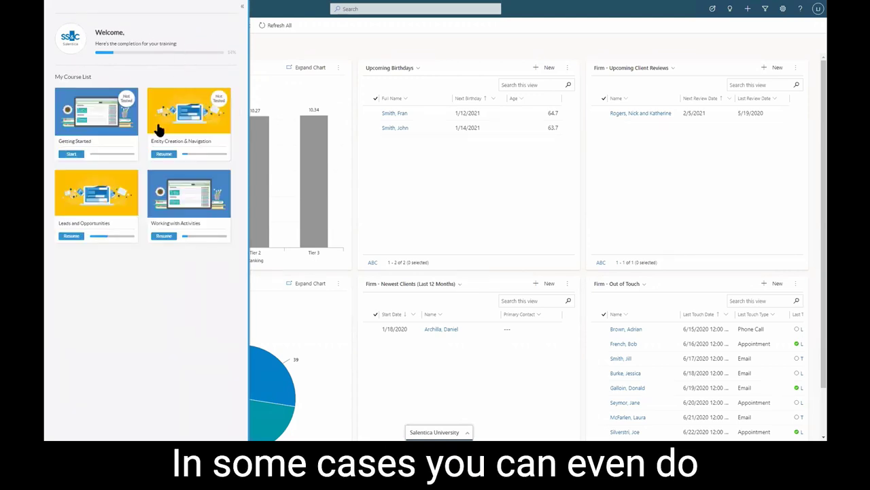
Step: Start the interactive Create a Lead tutorial from the Leads and Opportunities course, read its introduction, and leave for the dashboard
{"action": "left_click", "coordinate": [72, 235]}
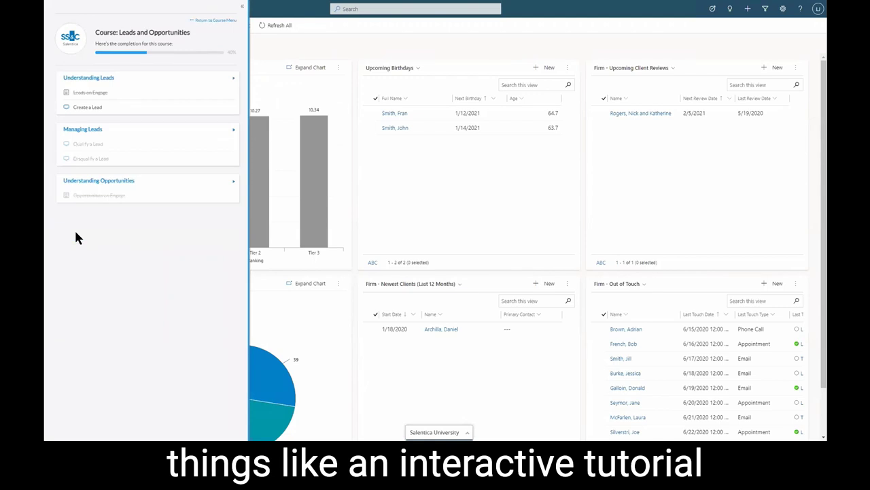
{"action": "left_click", "coordinate": [93, 108]}
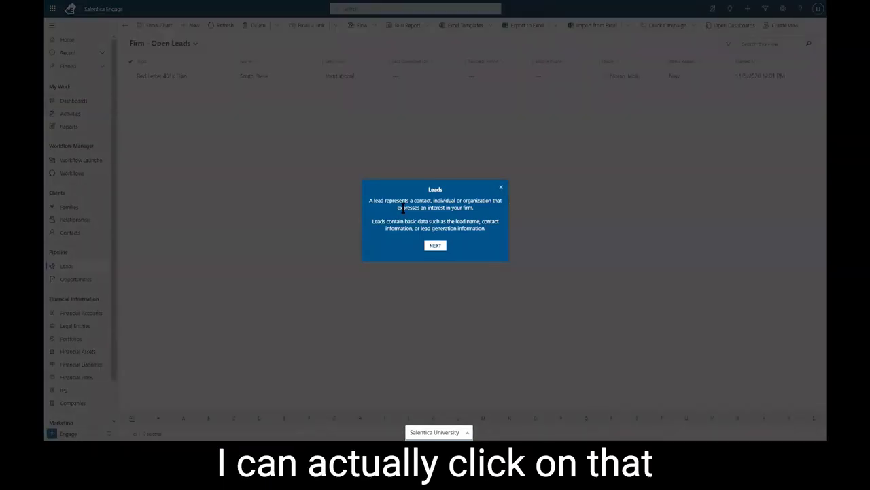
{"action": "left_click_drag", "start_coordinate": [371, 199], "coordinate": [471, 216]}
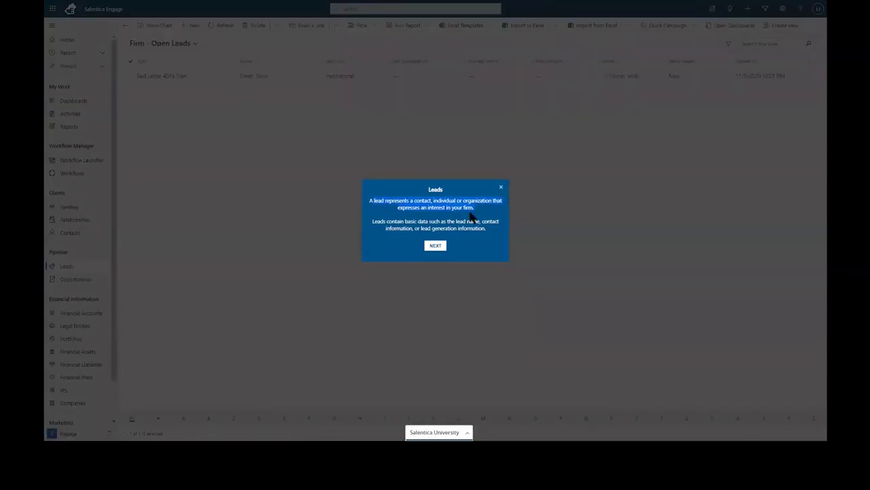
{"action": "left_click", "coordinate": [435, 246]}
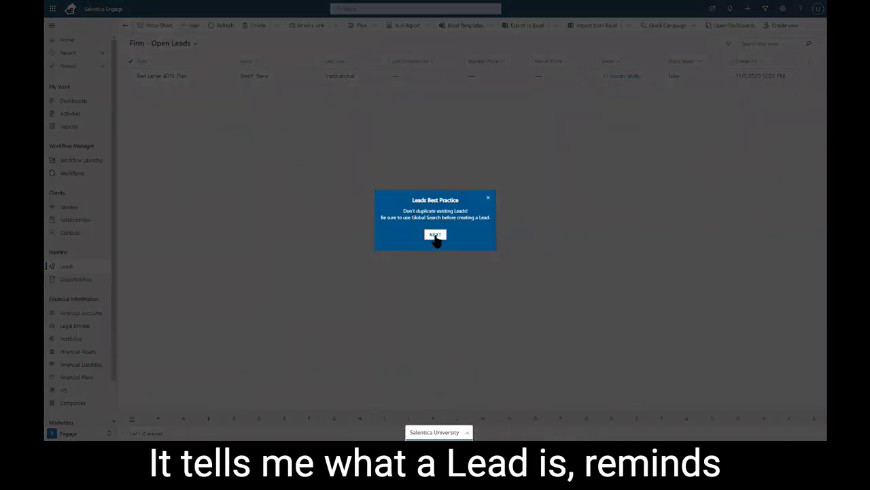
{"action": "left_click", "coordinate": [435, 235]}
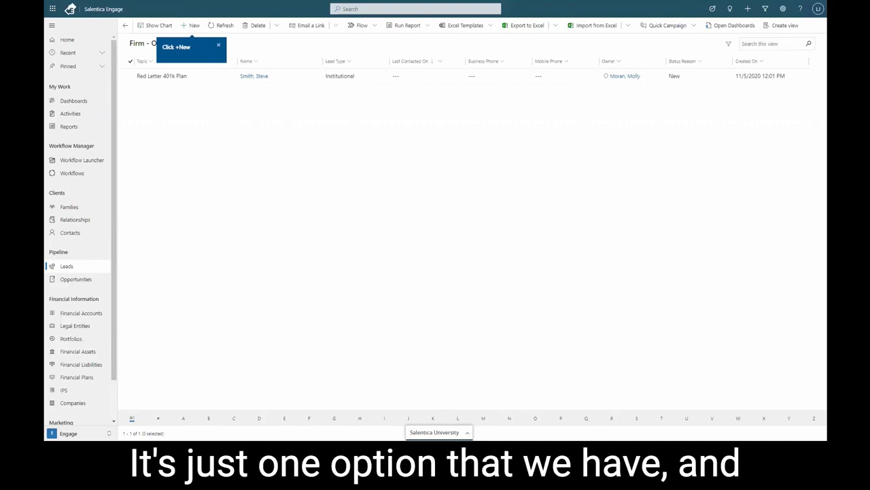
{"action": "left_click", "coordinate": [87, 42]}
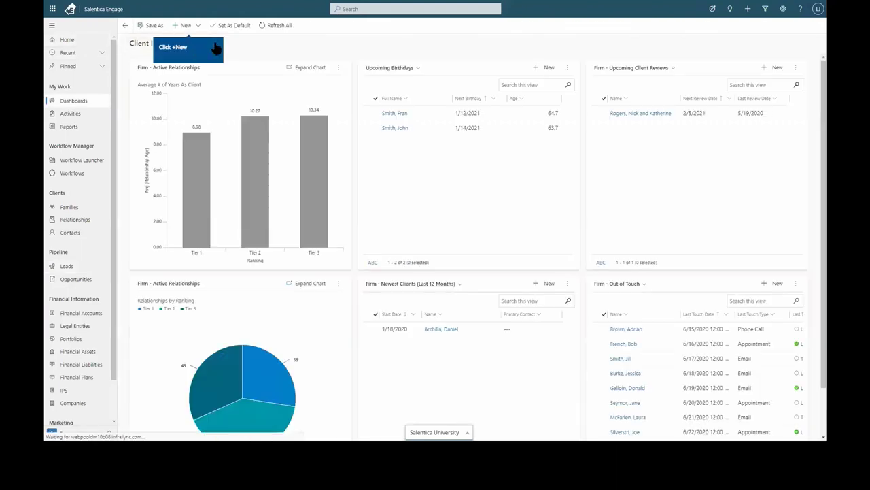
Step: Collapse the site map and look at the recent records offered by the global search
{"action": "left_click", "coordinate": [48, 26]}
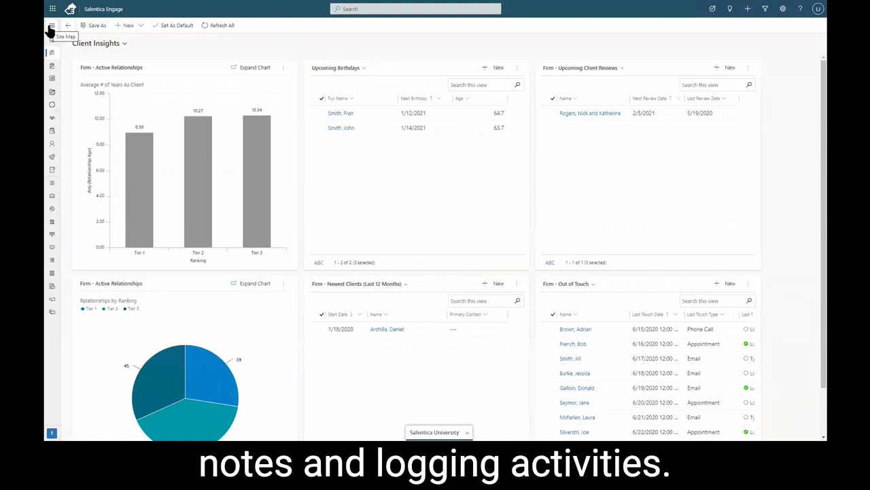
{"action": "left_click", "coordinate": [395, 9]}
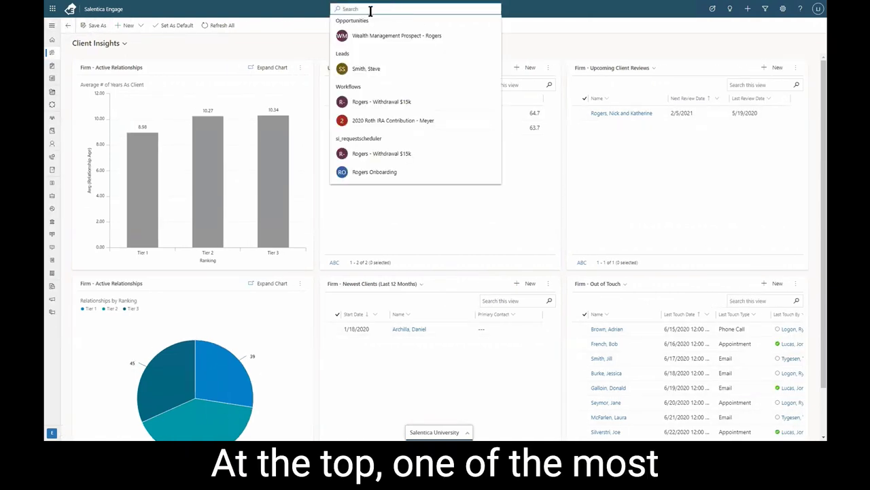
{"action": "left_click", "coordinate": [304, 44]}
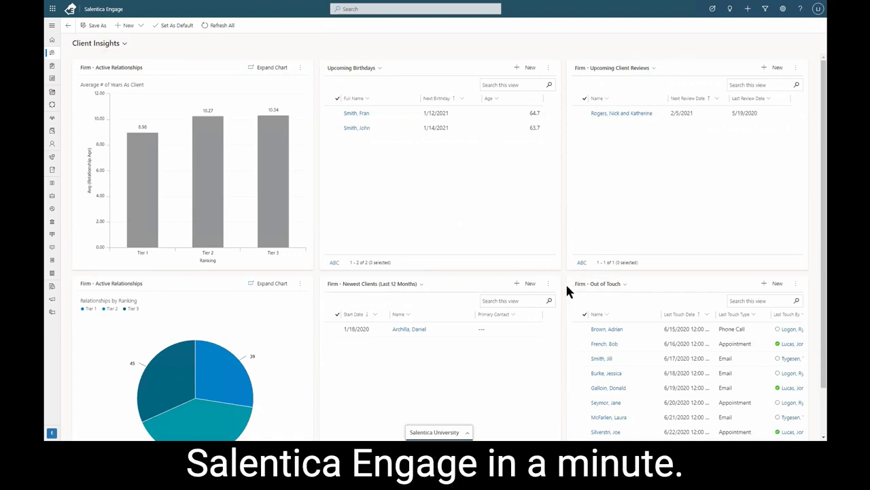
Step: Search all records for the client's surname, review the full results across record types, and return to the Client Insights dashboard
{"action": "left_click", "coordinate": [374, 10]}
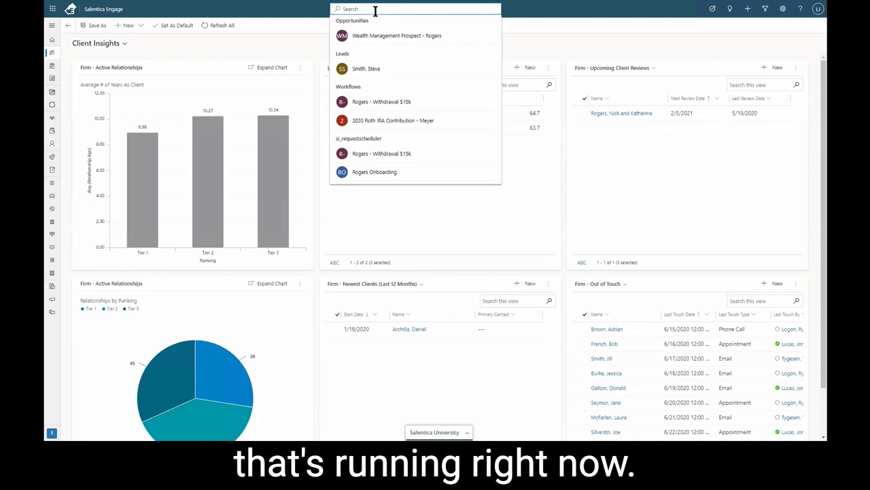
{"action": "type", "text": "rogers"}
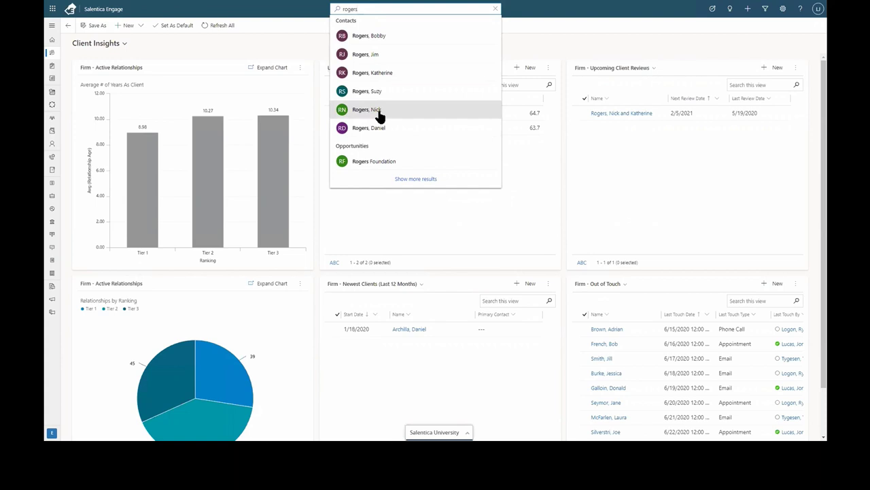
{"action": "left_click", "coordinate": [404, 181]}
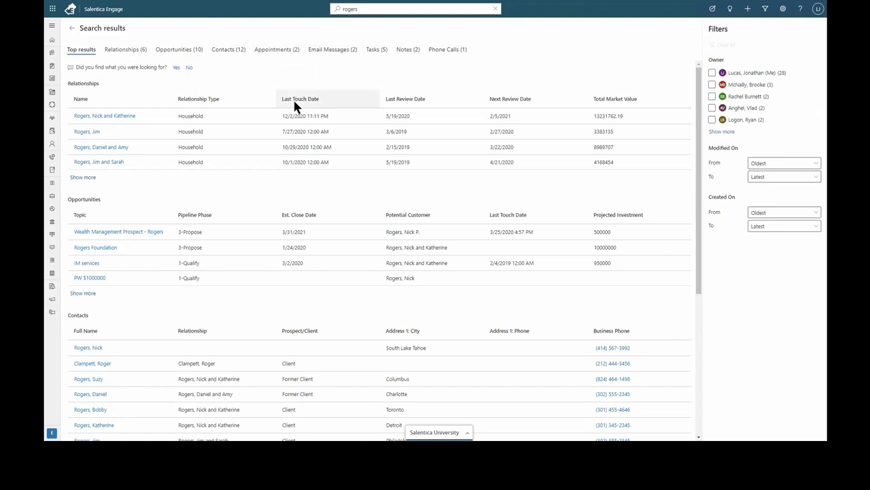
{"action": "scroll", "coordinate": [294, 103], "scroll_direction": "down", "scroll_amount": 4}
{"action": "scroll", "coordinate": [293, 103], "scroll_direction": "up", "scroll_amount": 4}
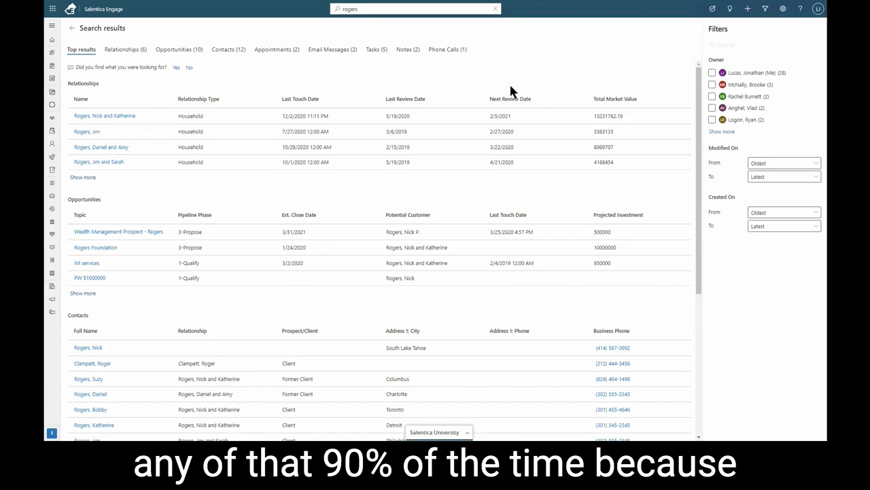
{"action": "left_click", "coordinate": [495, 10]}
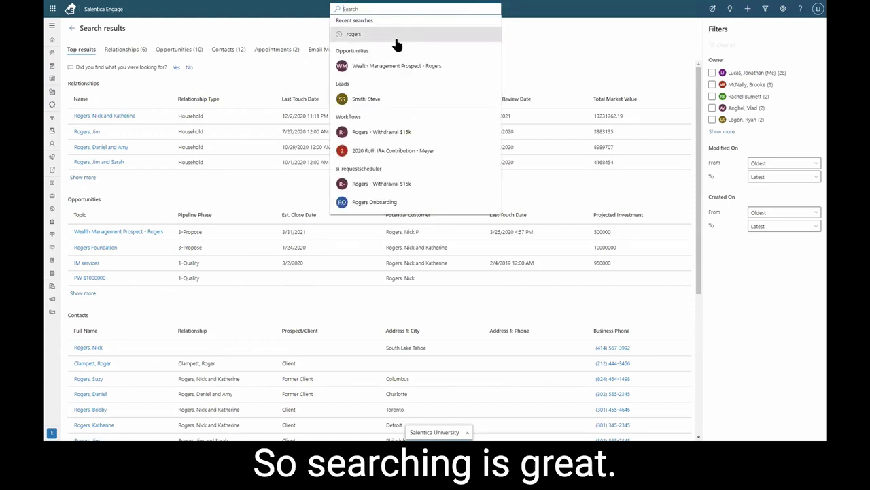
{"action": "left_click", "coordinate": [71, 28]}
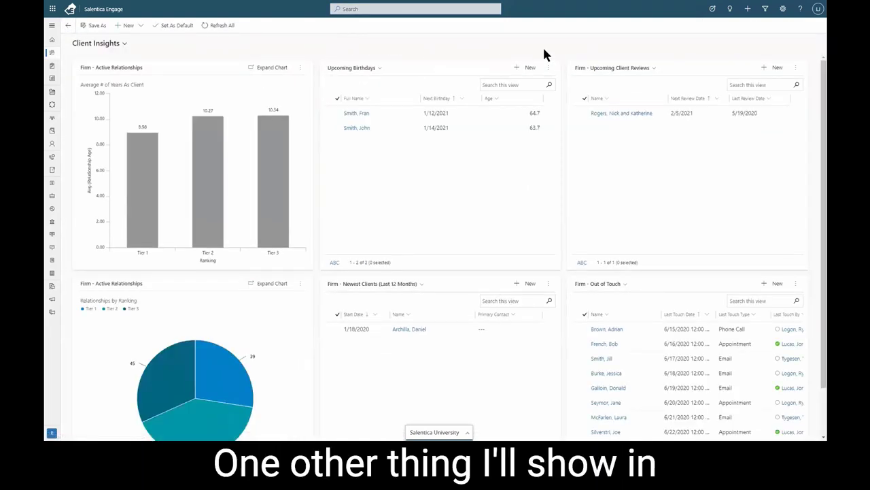
Step: Start a quick-create phone call activity, set Left Voice Mail to Yes, and discard the unsaved record
{"action": "left_click", "coordinate": [748, 10]}
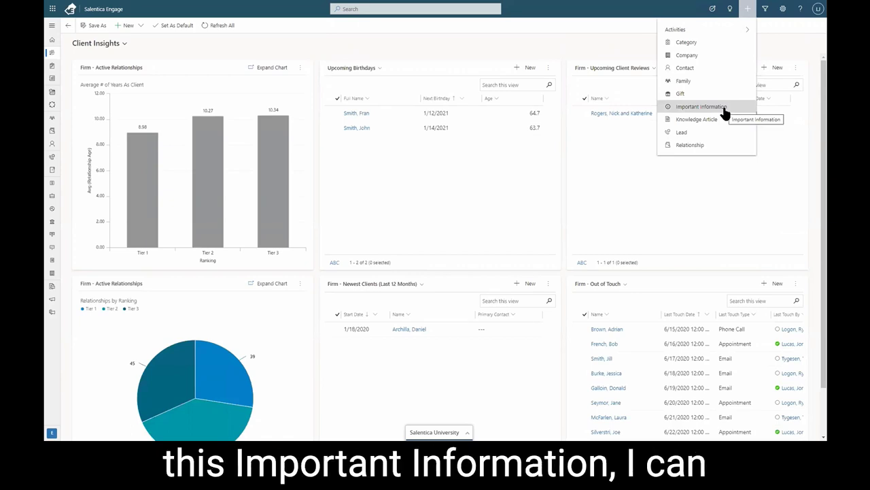
{"action": "left_click", "coordinate": [744, 34]}
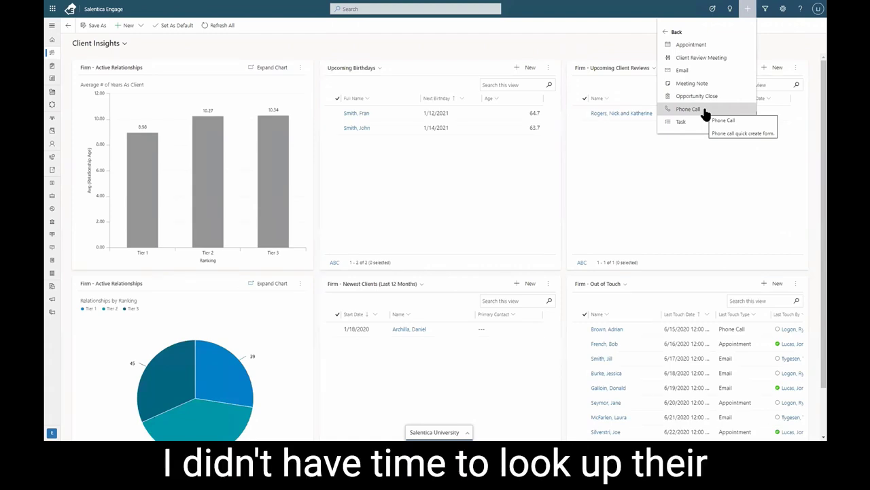
{"action": "left_click", "coordinate": [705, 110]}
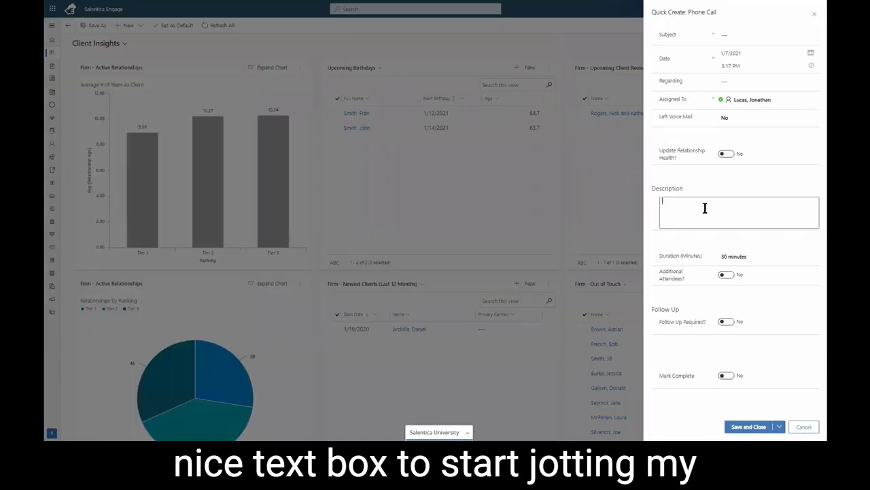
{"action": "left_click", "coordinate": [682, 211]}
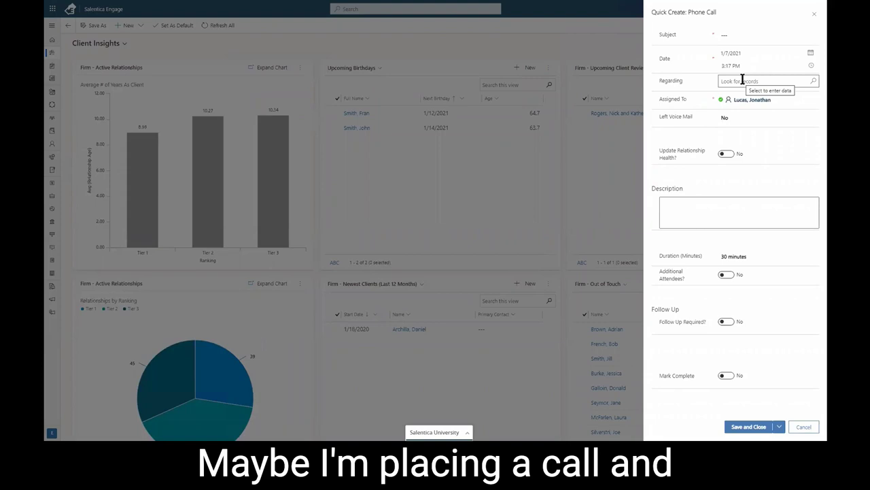
{"action": "left_click", "coordinate": [725, 116]}
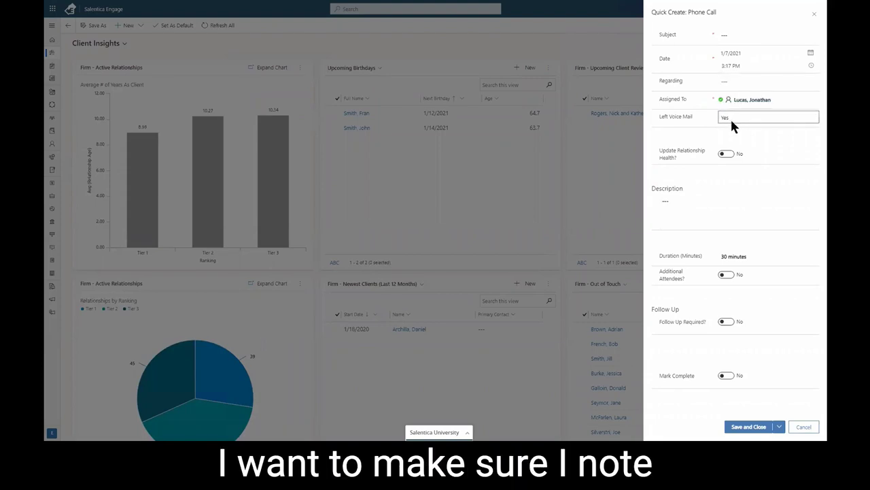
{"action": "left_click", "coordinate": [814, 15]}
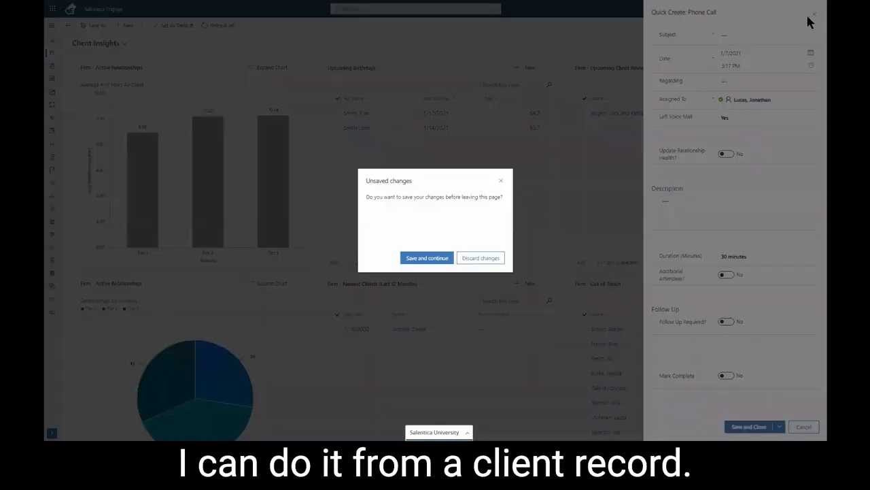
{"action": "left_click", "coordinate": [484, 258]}
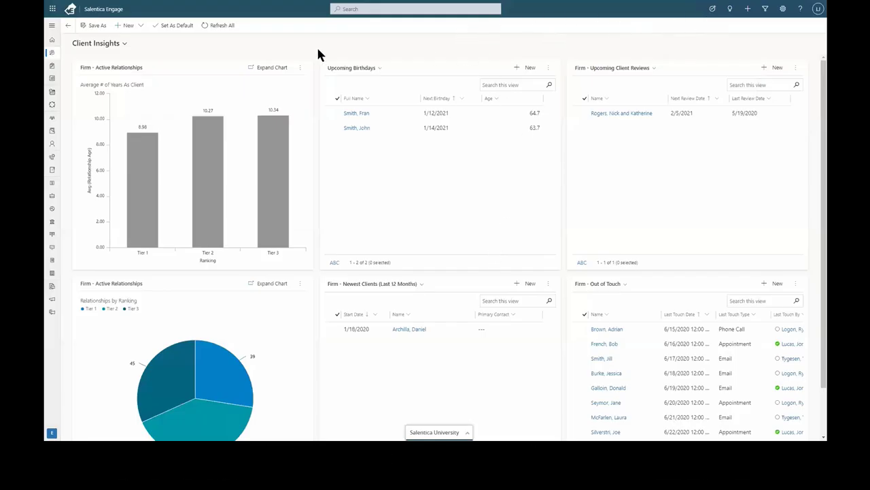
Step: Expand the site map and look through its navigation areas down to Marketing
{"action": "left_click", "coordinate": [52, 26]}
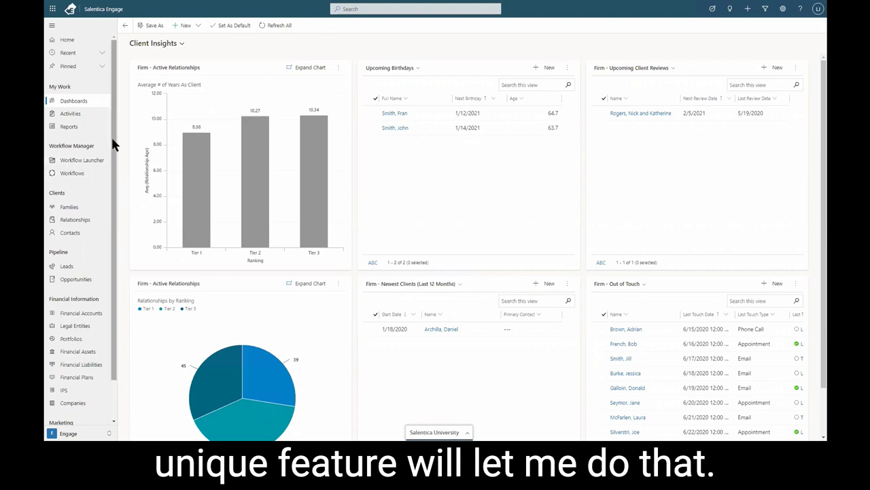
{"action": "scroll", "coordinate": [110, 134], "scroll_direction": "down", "scroll_amount": 1}
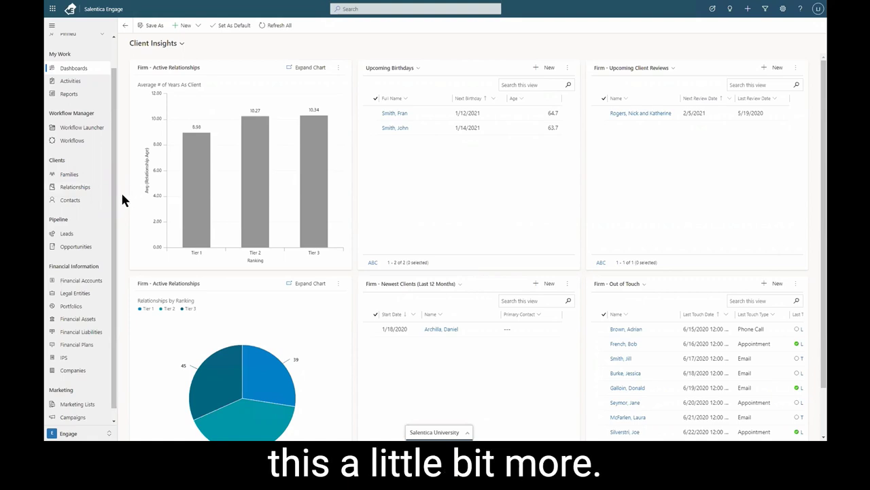
Step: Drill down the Tier 1 slice of the Relationships by Ranking pie chart by Relationship Manager, using a bar chart
{"action": "scroll", "coordinate": [122, 193], "scroll_direction": "down", "scroll_amount": 1}
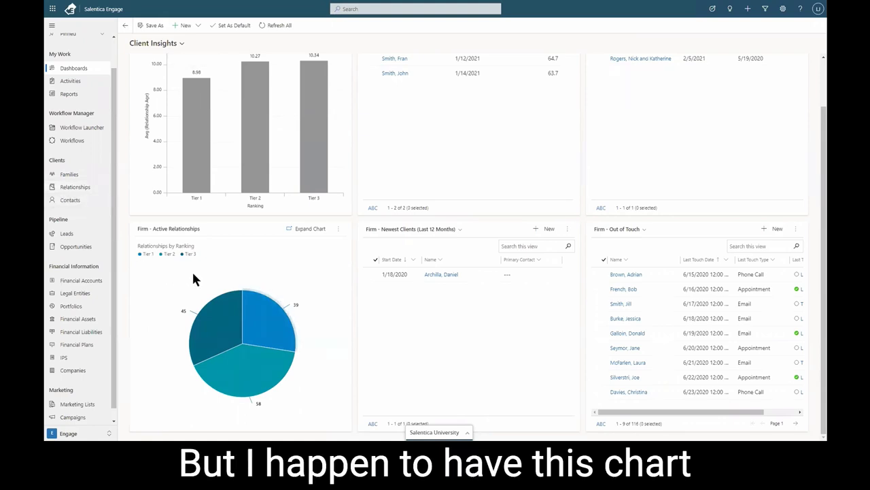
{"action": "mouse_move", "coordinate": [214, 311]}
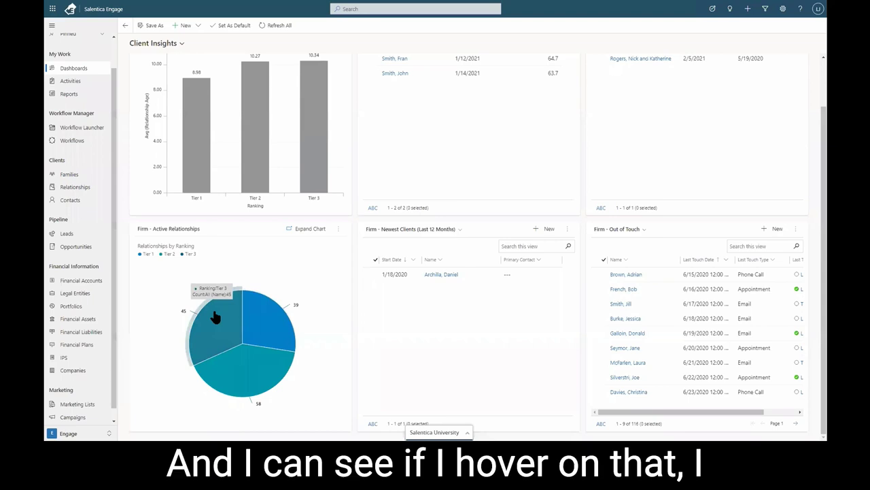
{"action": "mouse_move", "coordinate": [260, 321]}
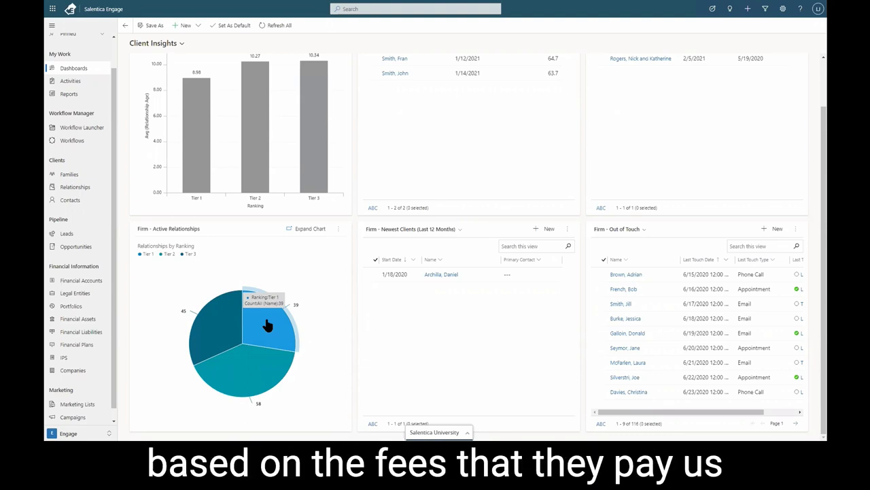
{"action": "left_click", "coordinate": [268, 325]}
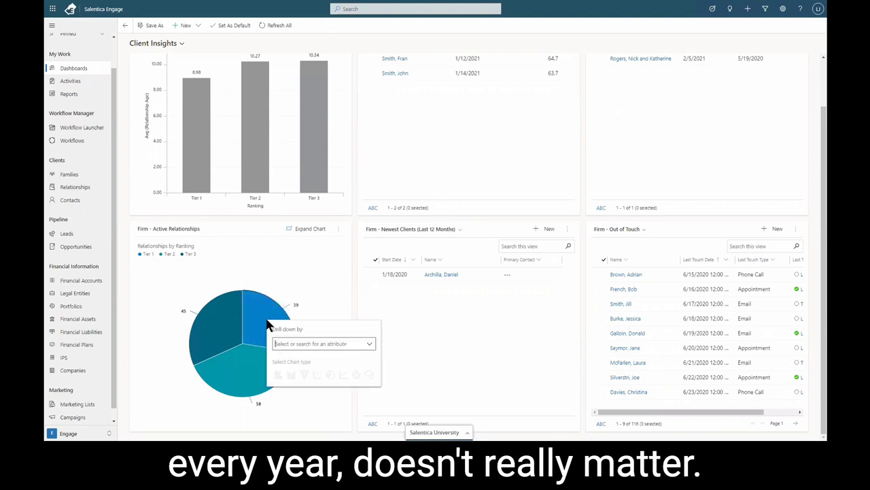
{"action": "left_click", "coordinate": [300, 344]}
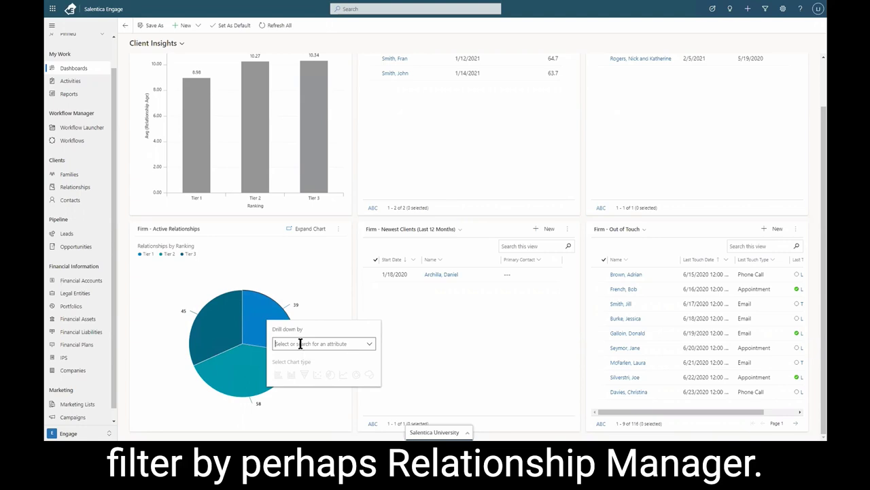
{"action": "type", "text": "rela"}
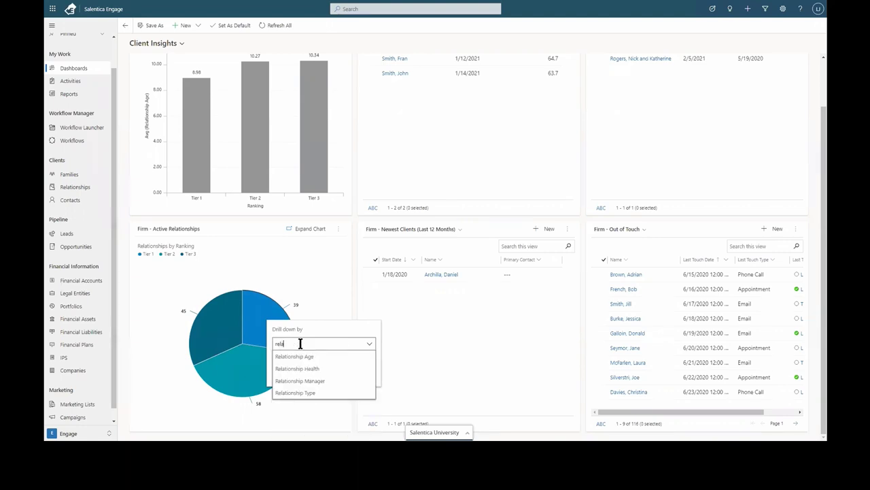
{"action": "left_click", "coordinate": [301, 383]}
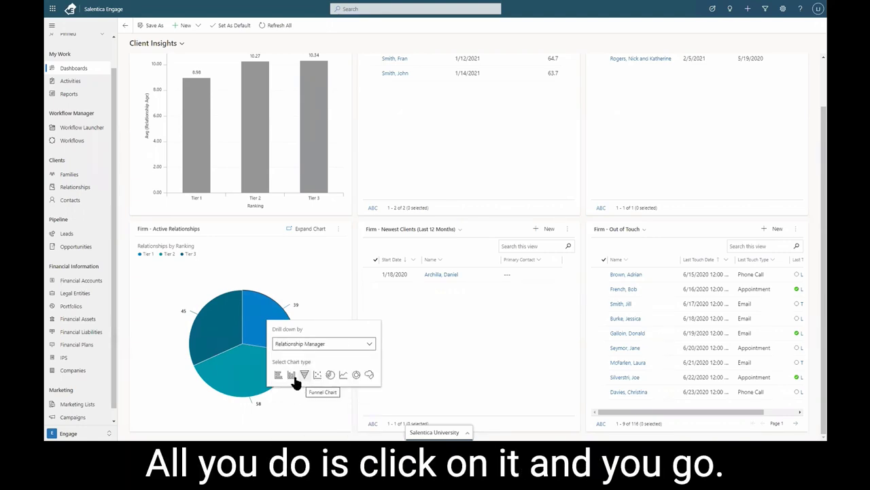
{"action": "left_click", "coordinate": [278, 375]}
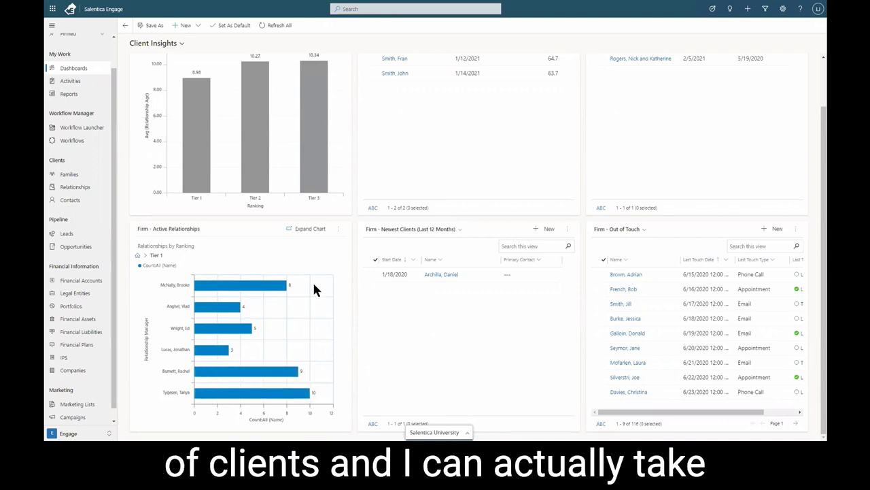
Step: View the records behind the drilled-down Tier 1 chart and sort them by Next Review Date from newest to oldest
{"action": "left_click", "coordinate": [338, 231]}
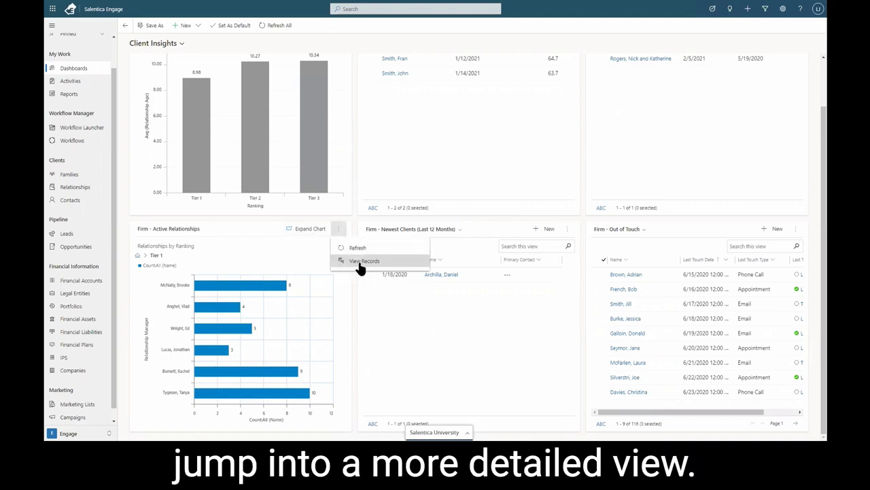
{"action": "left_click", "coordinate": [359, 263]}
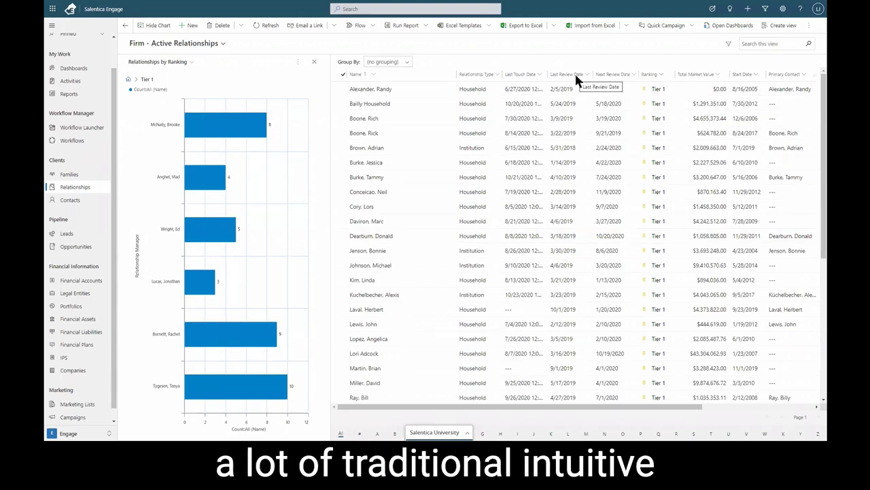
{"action": "left_click", "coordinate": [612, 76]}
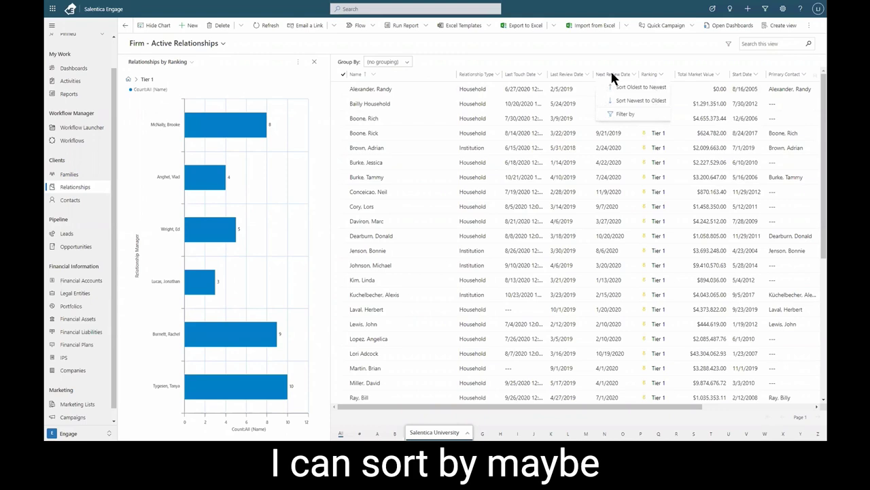
{"action": "left_click", "coordinate": [616, 100]}
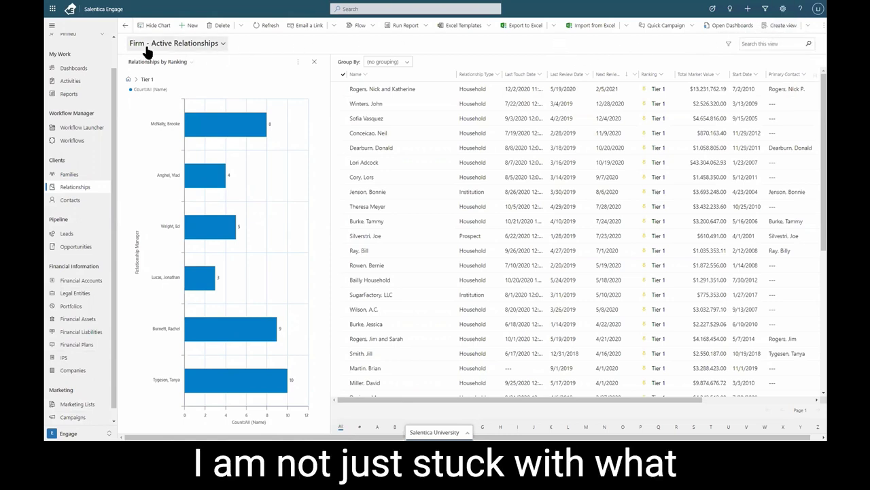
Step: Switch to the personal NY active relationships view for two colleagues and open its Tier 1 household relationship record
{"action": "left_click", "coordinate": [221, 45]}
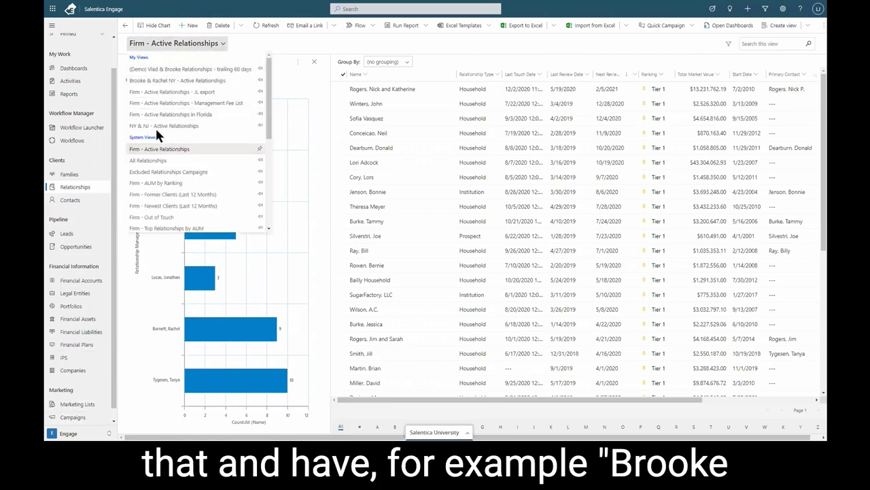
{"action": "left_click", "coordinate": [168, 79]}
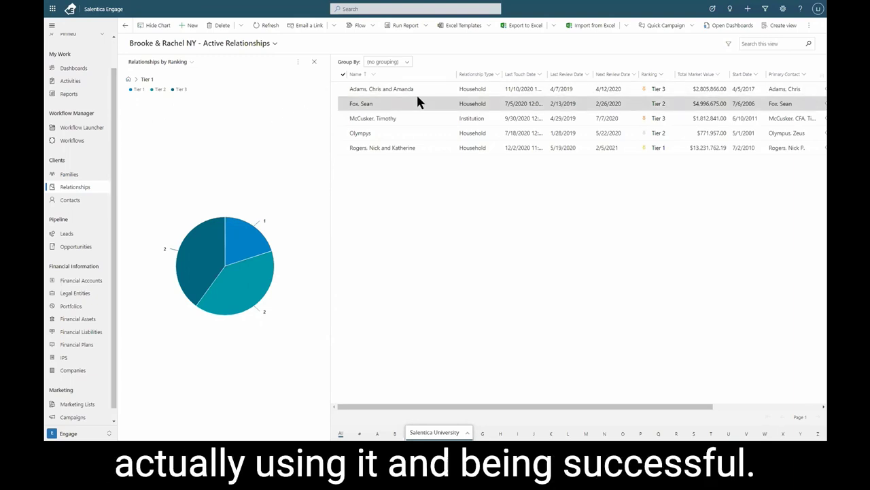
{"action": "double_click", "coordinate": [343, 148]}
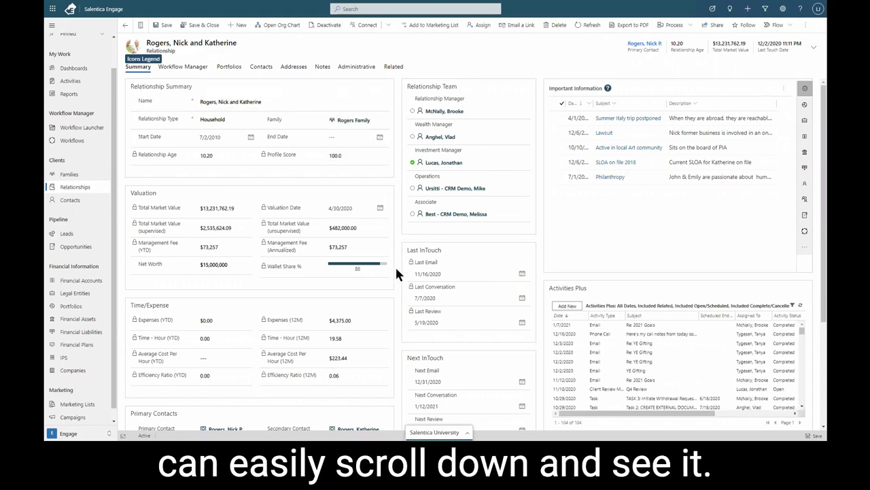
Step: Review the relationship's summary, focusing on the Last InTouch and Next InTouch dates and the Client Service section
{"action": "scroll", "coordinate": [395, 265], "scroll_direction": "down", "scroll_amount": 3}
{"action": "scroll", "coordinate": [395, 265], "scroll_direction": "up", "scroll_amount": 3}
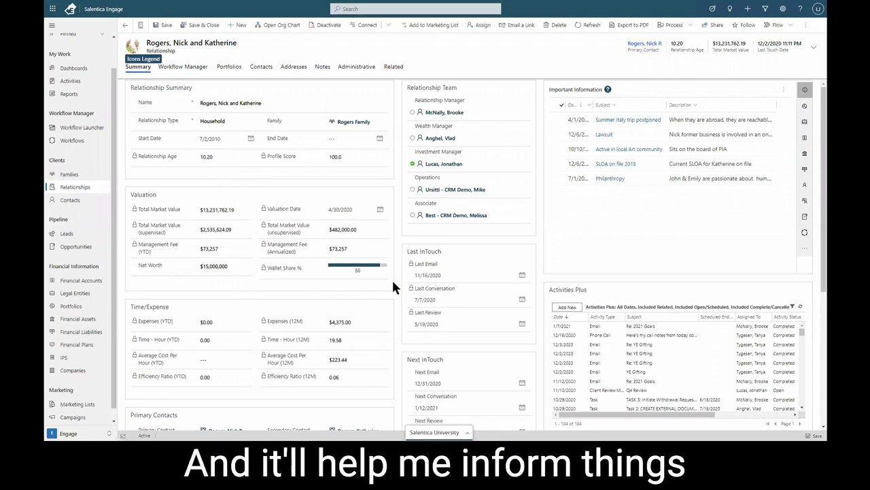
{"action": "scroll", "coordinate": [393, 278], "scroll_direction": "down", "scroll_amount": 1}
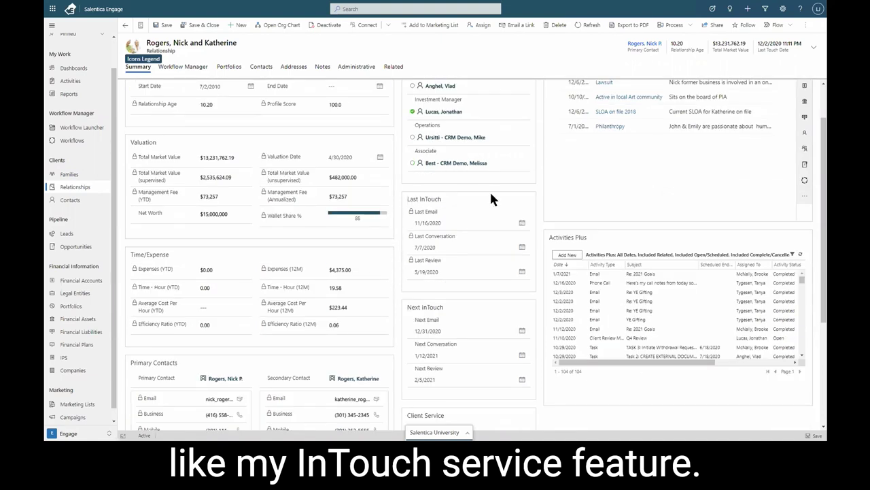
{"action": "triple_click", "coordinate": [421, 200]}
{"action": "left_click", "coordinate": [448, 206]}
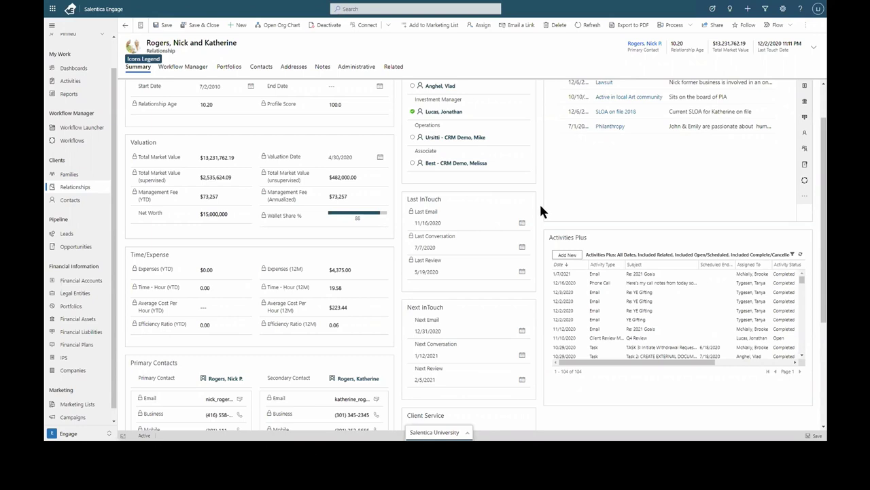
{"action": "left_click_drag", "start_coordinate": [407, 198], "coordinate": [440, 198]}
{"action": "left_click", "coordinate": [454, 197]}
{"action": "scroll", "coordinate": [521, 268], "scroll_direction": "down", "scroll_amount": 1}
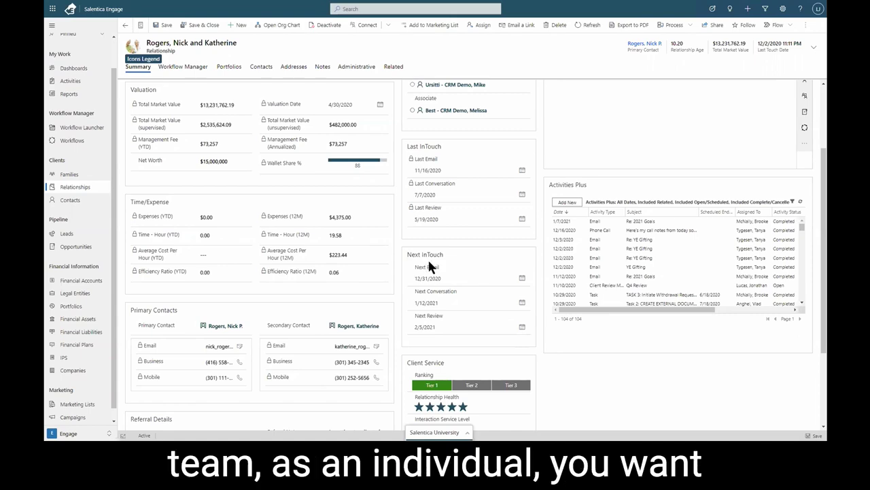
{"action": "scroll", "coordinate": [427, 257], "scroll_direction": "down", "scroll_amount": 2}
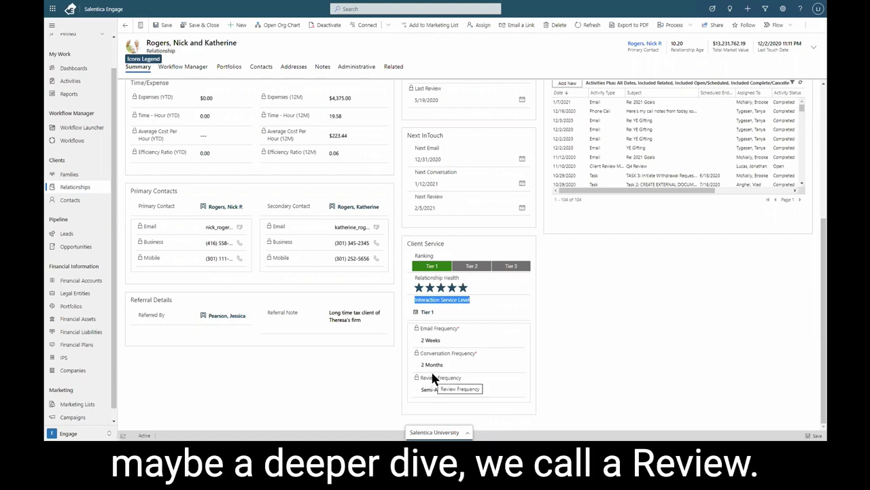
Step: Open the relationship's Tier 1 interaction service level and examine its name, email frequency and conversation frequency settings
{"action": "left_click", "coordinate": [424, 312]}
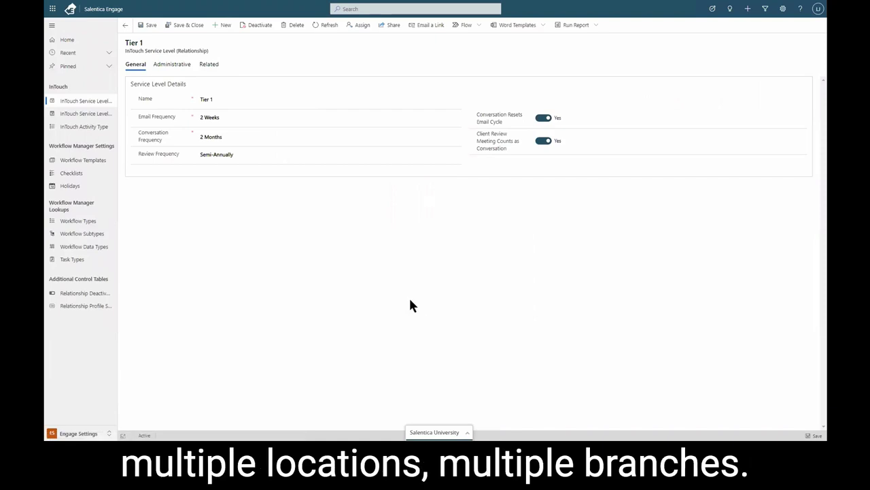
{"action": "left_click", "coordinate": [208, 100]}
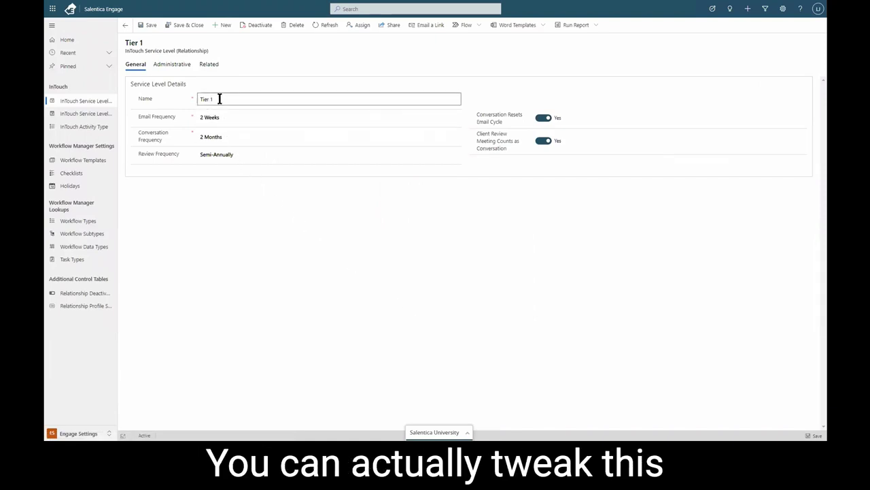
{"action": "left_click_drag", "start_coordinate": [243, 100], "coordinate": [200, 98]}
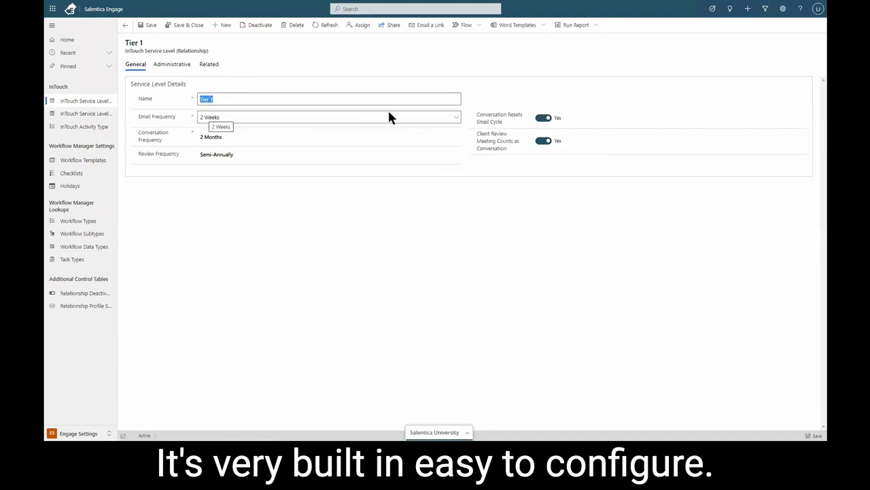
{"action": "left_click", "coordinate": [455, 121]}
{"action": "left_click", "coordinate": [452, 135]}
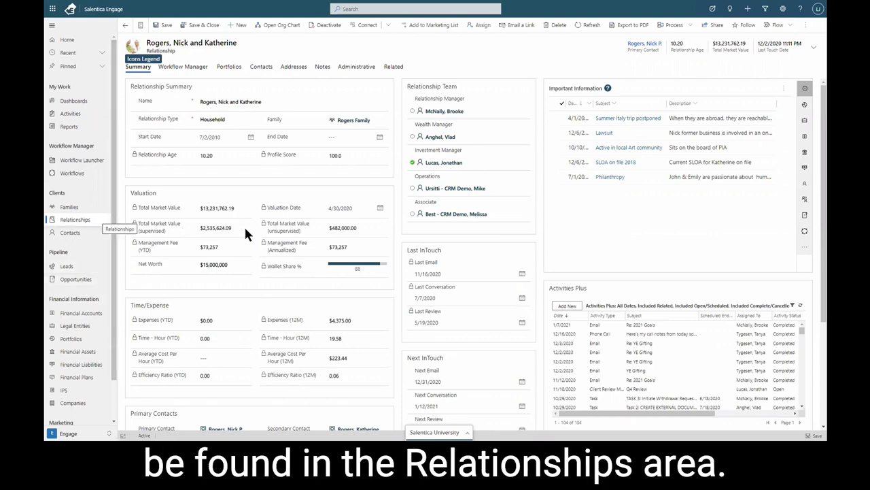
Step: Switch to the Outlook inbox and read the client's "Re: 2021 Goals" email
{"action": "scroll", "coordinate": [537, 249], "scroll_direction": "down", "scroll_amount": 1}
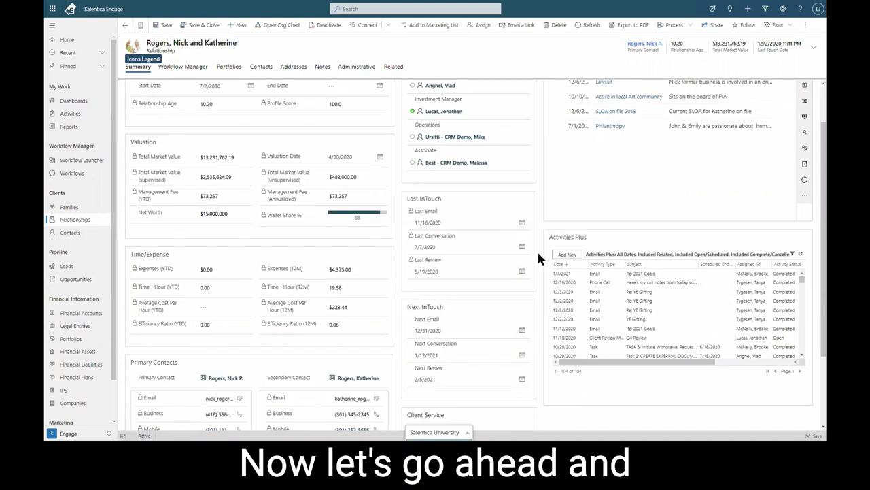
{"action": "scroll", "coordinate": [536, 248], "scroll_direction": "up", "scroll_amount": 1}
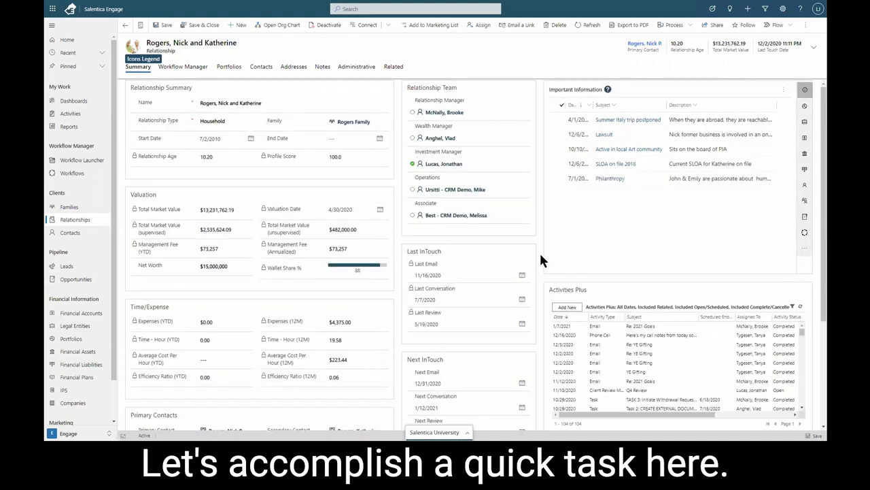
{"action": "scroll", "coordinate": [542, 255], "scroll_direction": "down", "scroll_amount": 1}
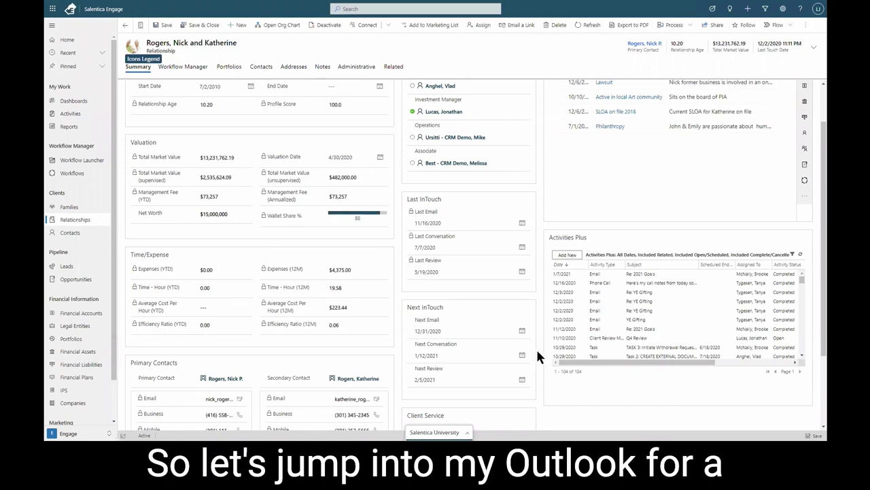
{"action": "key", "text": "alt+Tab"}
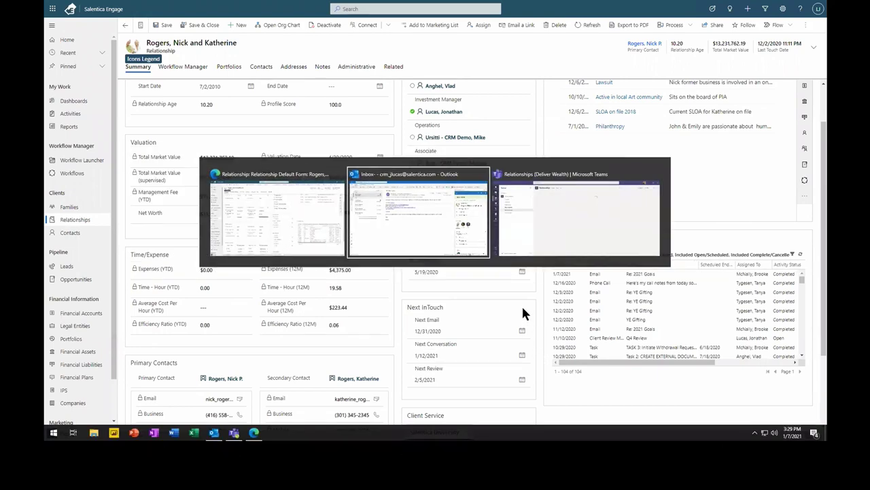
{"action": "left_click", "coordinate": [449, 247]}
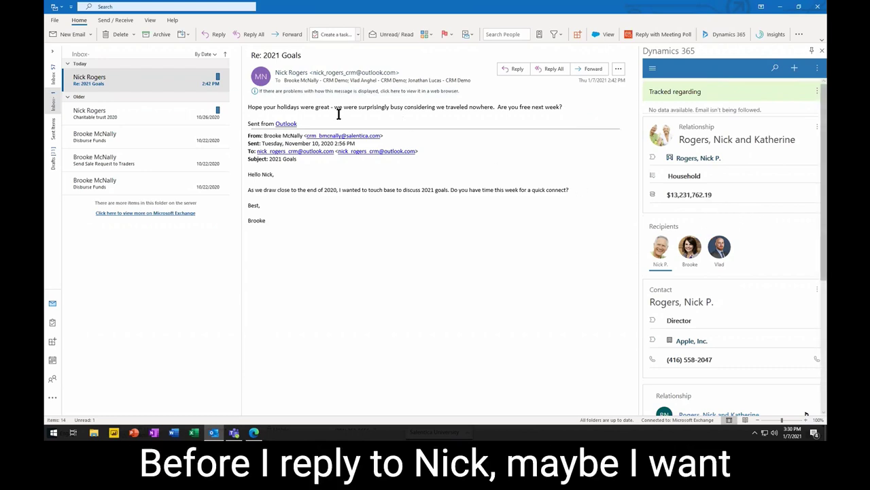
{"action": "left_click_drag", "start_coordinate": [313, 107], "coordinate": [437, 109]}
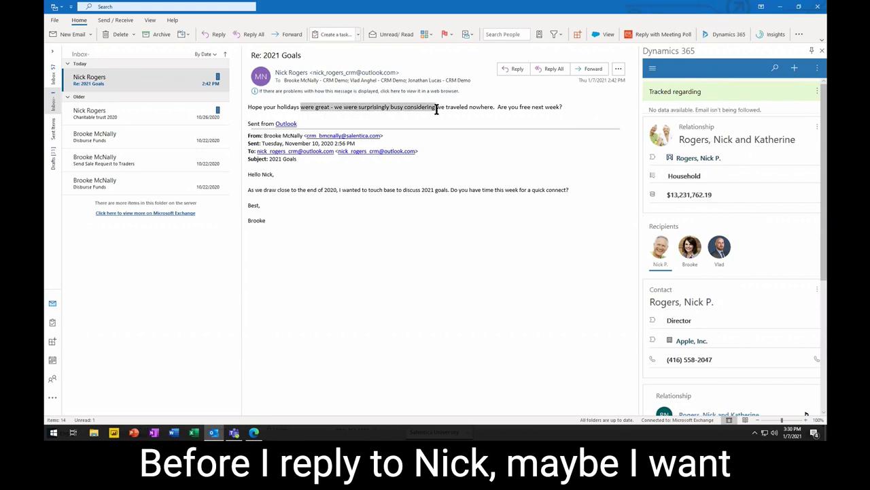
{"action": "left_click", "coordinate": [439, 109]}
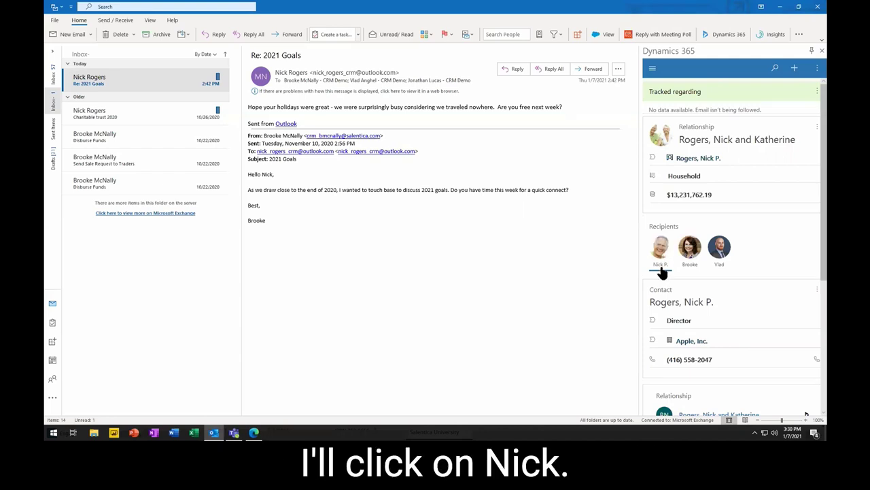
Step: Open the email sender's contact record in a widened Dynamics 365 add-in and review it down to the Last Touch details
{"action": "left_click", "coordinate": [667, 307]}
{"action": "left_click_drag", "start_coordinate": [639, 278], "coordinate": [604, 279]}
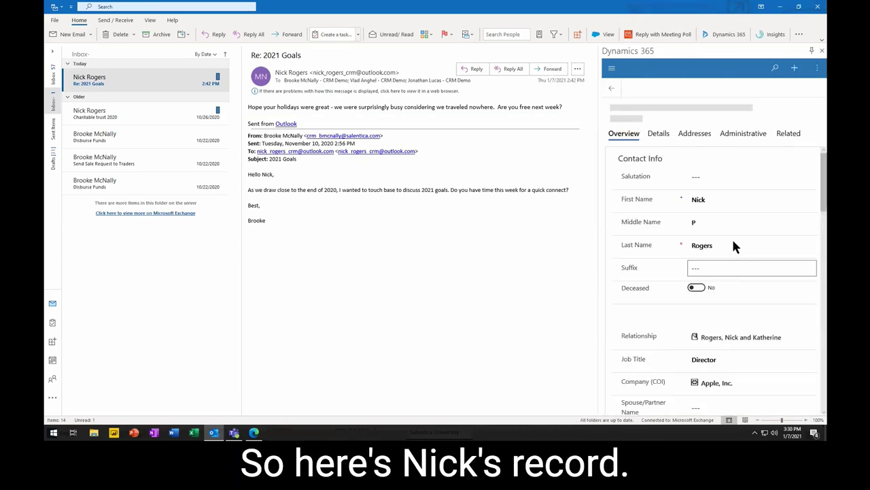
{"action": "scroll", "coordinate": [779, 225], "scroll_direction": "down", "scroll_amount": 2}
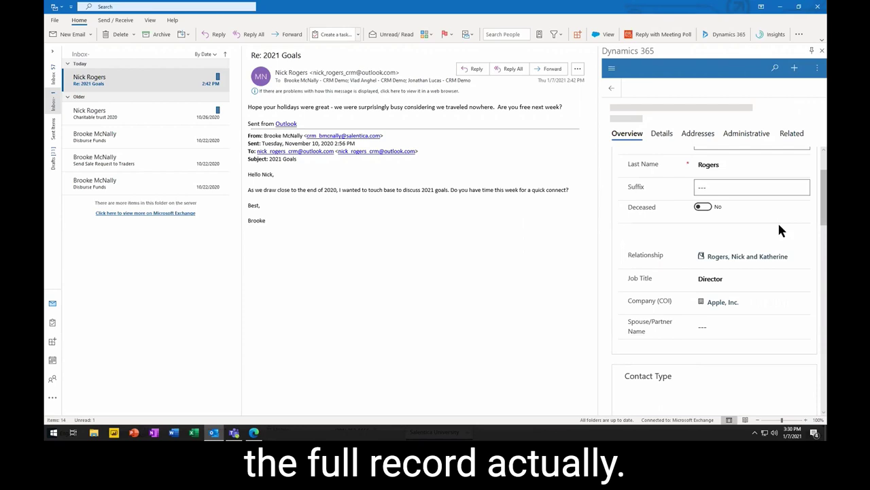
{"action": "scroll", "coordinate": [804, 229], "scroll_direction": "down", "scroll_amount": 4}
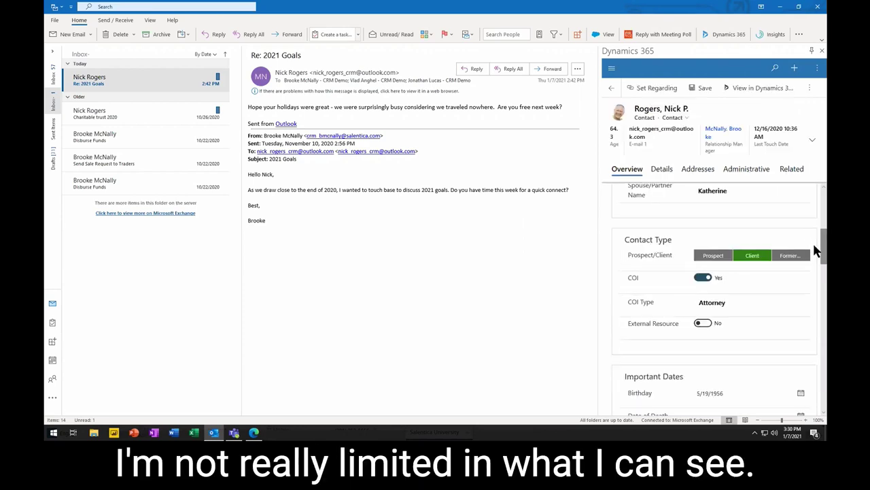
{"action": "scroll", "coordinate": [813, 265], "scroll_direction": "down", "scroll_amount": 5}
{"action": "left_click_drag", "start_coordinate": [816, 282], "coordinate": [820, 339]}
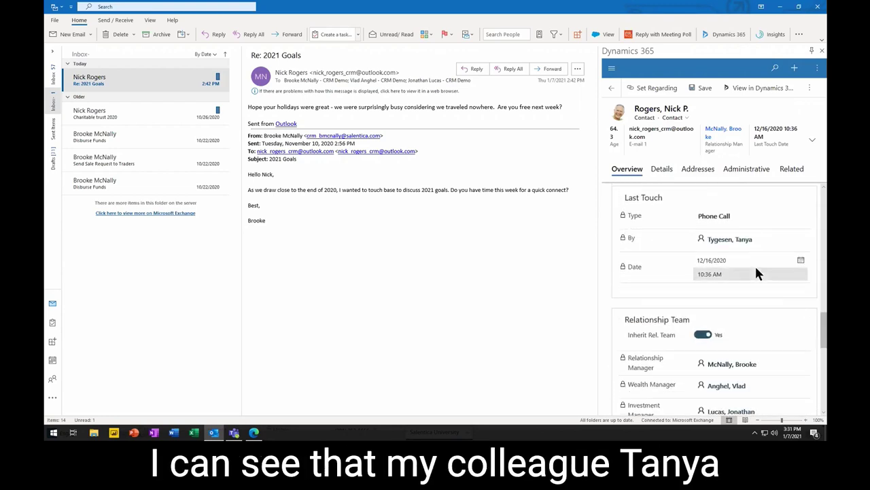
Step: Return from the sender's contact record to the email overview and start a phone call activity for the household relationship
{"action": "left_click_drag", "start_coordinate": [820, 327], "coordinate": [816, 198]}
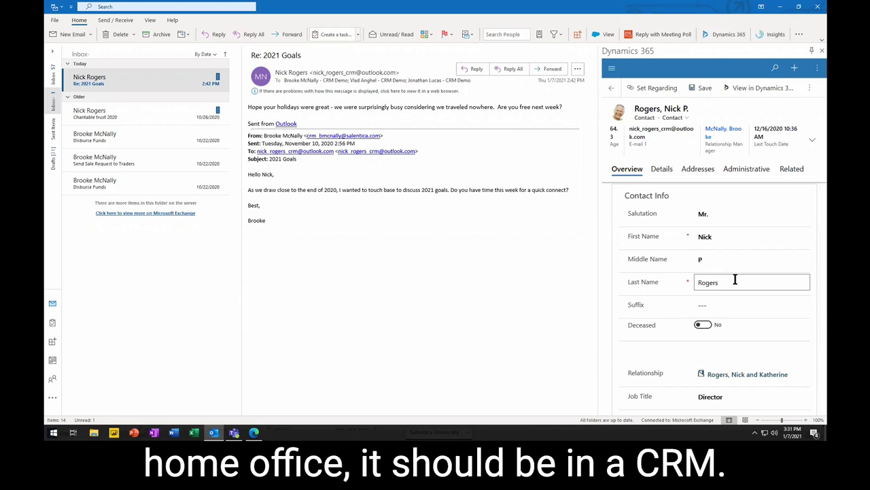
{"action": "left_click", "coordinate": [612, 88]}
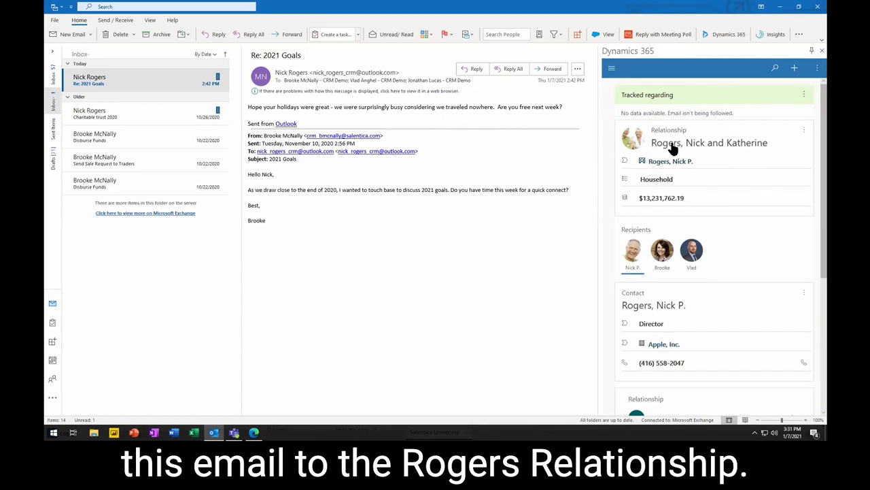
{"action": "left_click", "coordinate": [804, 132]}
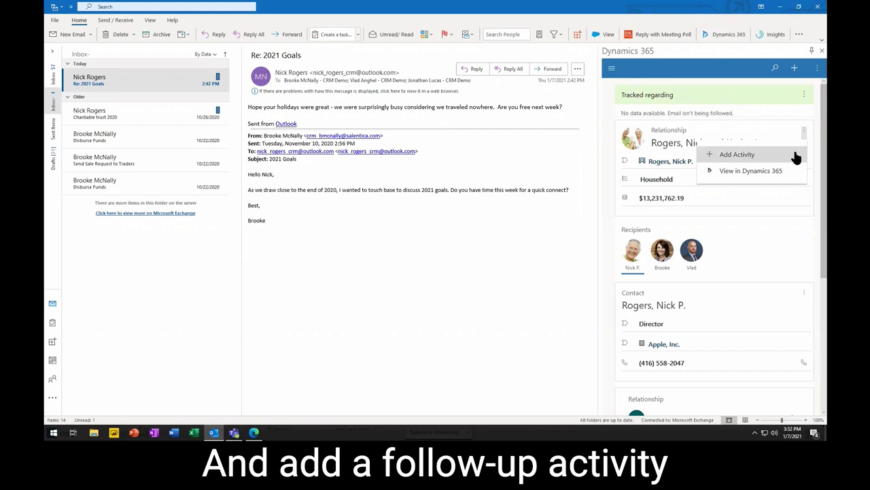
{"action": "left_click", "coordinate": [796, 156]}
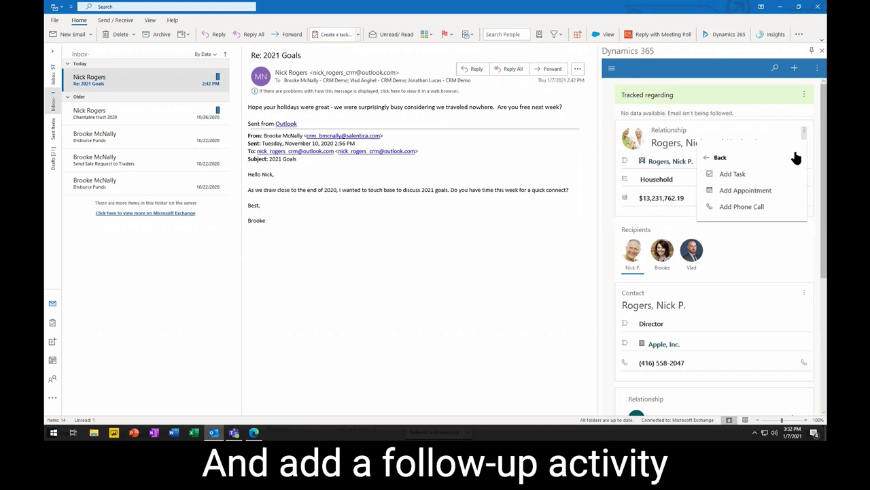
{"action": "left_click", "coordinate": [742, 208]}
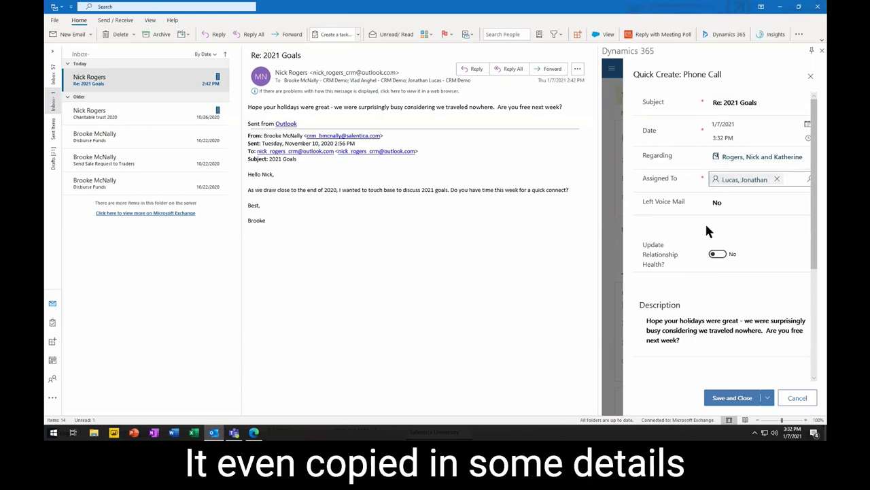
Step: Read through the email text copied into the phone call's description, from its end back to its start
{"action": "left_click", "coordinate": [659, 322]}
{"action": "key", "text": "ctrl+End"}
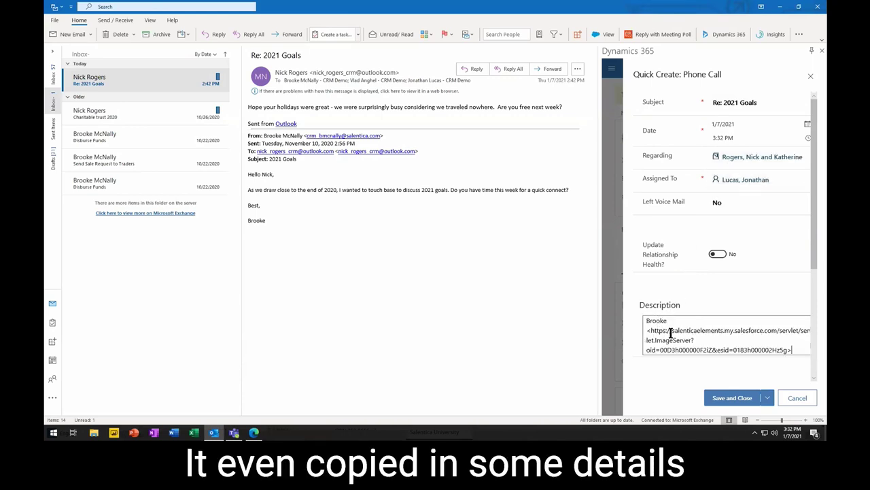
{"action": "scroll", "coordinate": [670, 332], "scroll_direction": "up", "scroll_amount": 5}
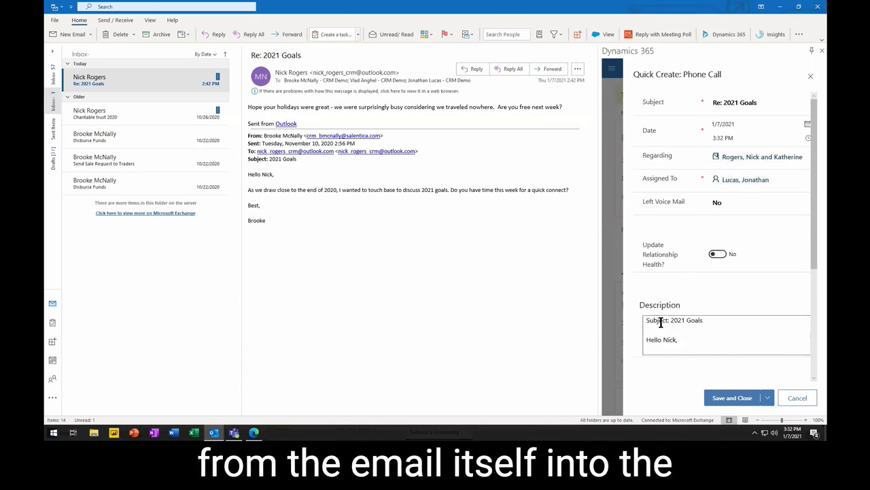
{"action": "scroll", "coordinate": [660, 326], "scroll_direction": "up", "scroll_amount": 4}
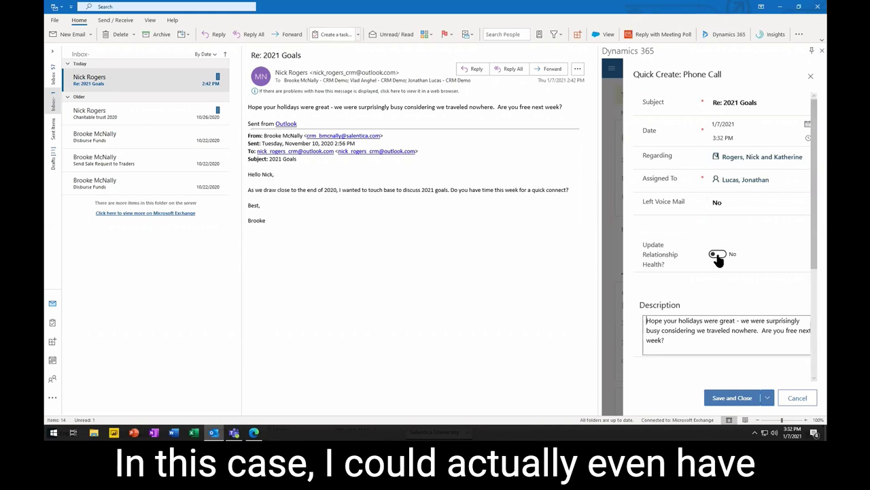
Step: Turn on the phone call's follow-up requirement to show the task subject, owner and date fields, and turn it back off
{"action": "scroll", "coordinate": [718, 260], "scroll_direction": "down", "scroll_amount": 3}
{"action": "scroll", "coordinate": [712, 345], "scroll_direction": "down", "scroll_amount": 3}
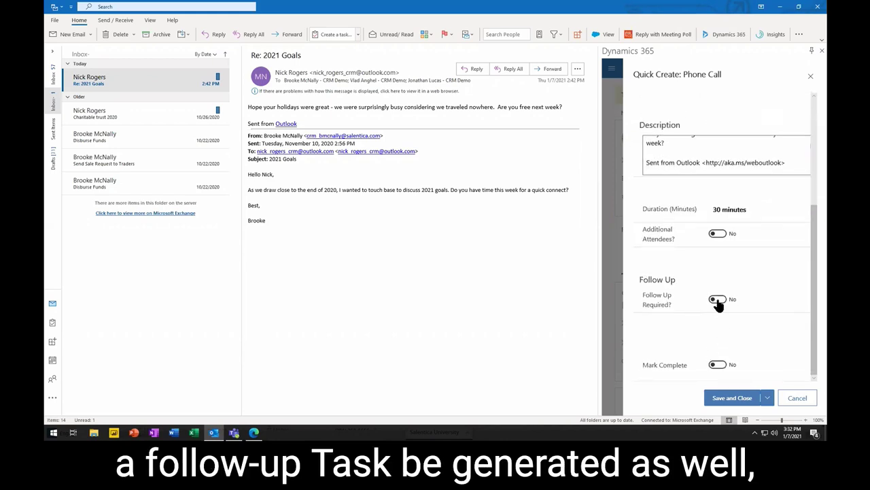
{"action": "left_click", "coordinate": [718, 301]}
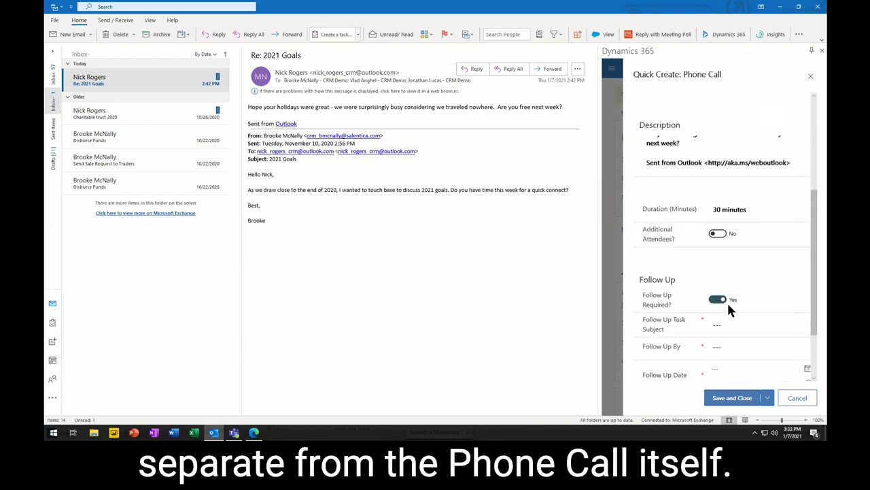
{"action": "left_click", "coordinate": [721, 300]}
Step: Review the phone call's relationship health, duration and additional attendee fields, and save the call for the relationship
{"action": "scroll", "coordinate": [769, 299], "scroll_direction": "up", "scroll_amount": 3}
{"action": "scroll", "coordinate": [771, 300], "scroll_direction": "up", "scroll_amount": 2}
{"action": "scroll", "coordinate": [789, 292], "scroll_direction": "down", "scroll_amount": 3}
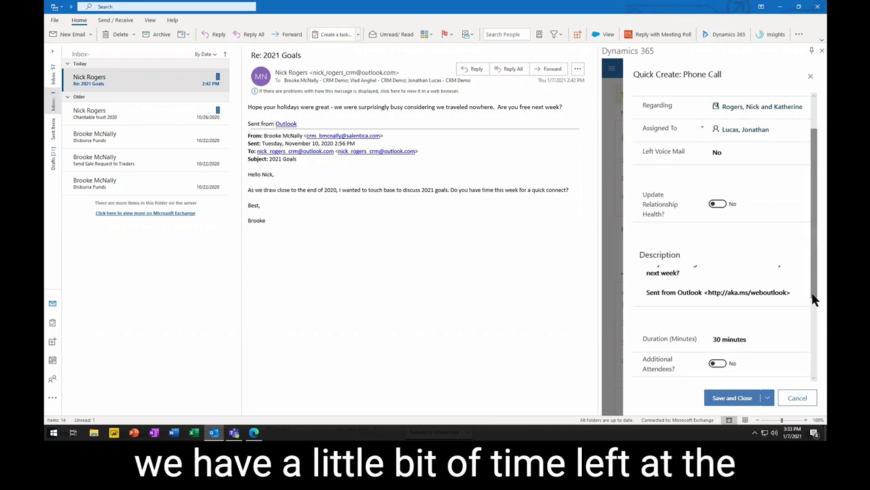
{"action": "scroll", "coordinate": [814, 305], "scroll_direction": "down", "scroll_amount": 1}
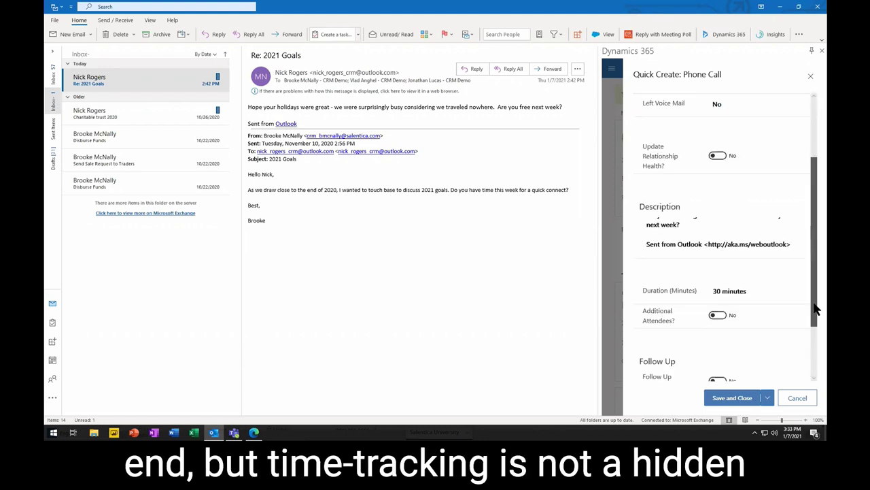
{"action": "scroll", "coordinate": [815, 306], "scroll_direction": "up", "scroll_amount": 2}
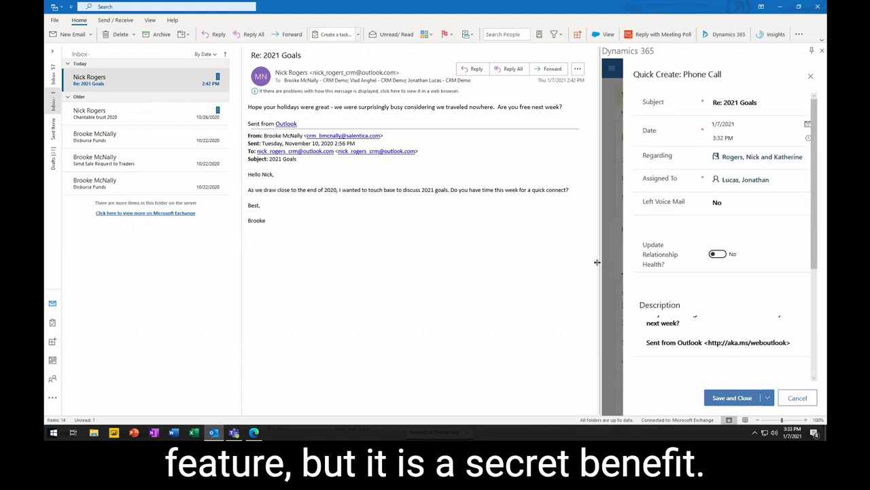
{"action": "left_click_drag", "start_coordinate": [597, 262], "coordinate": [586, 262]}
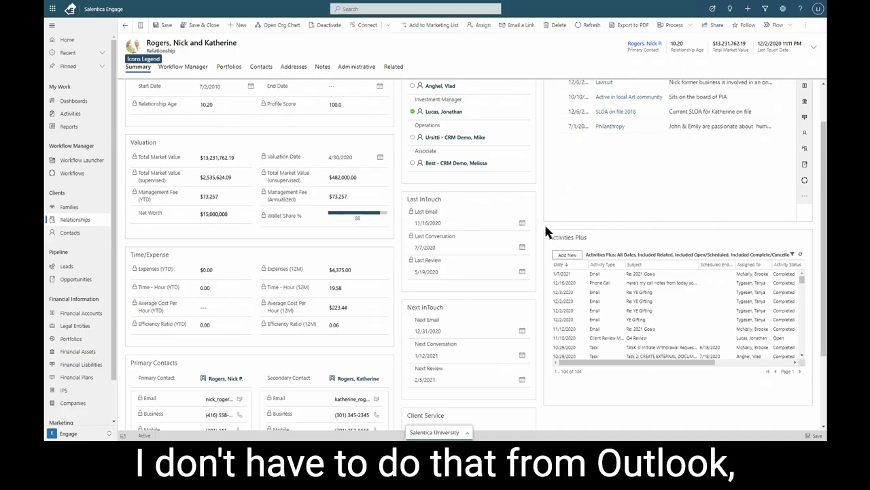
Step: Switch to the relationship in Salentica Engage and examine the phone call options under global record creation and Activities Plus
{"action": "left_click", "coordinate": [748, 9]}
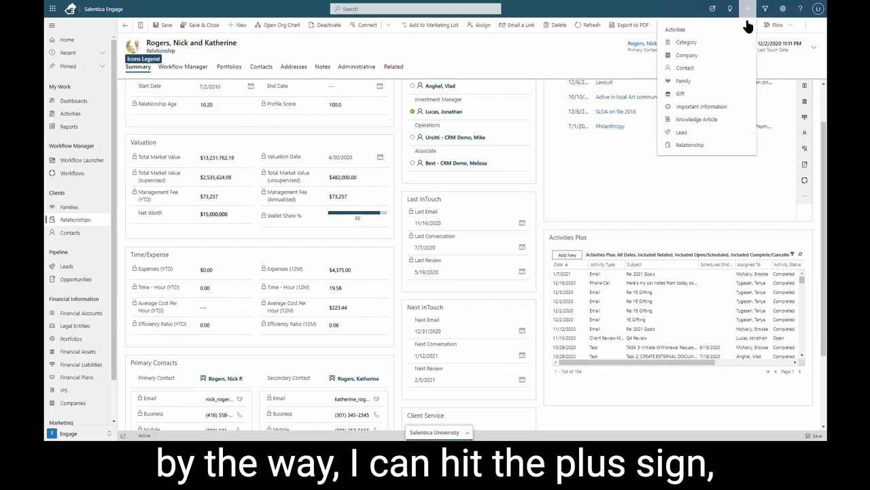
{"action": "left_click", "coordinate": [745, 30]}
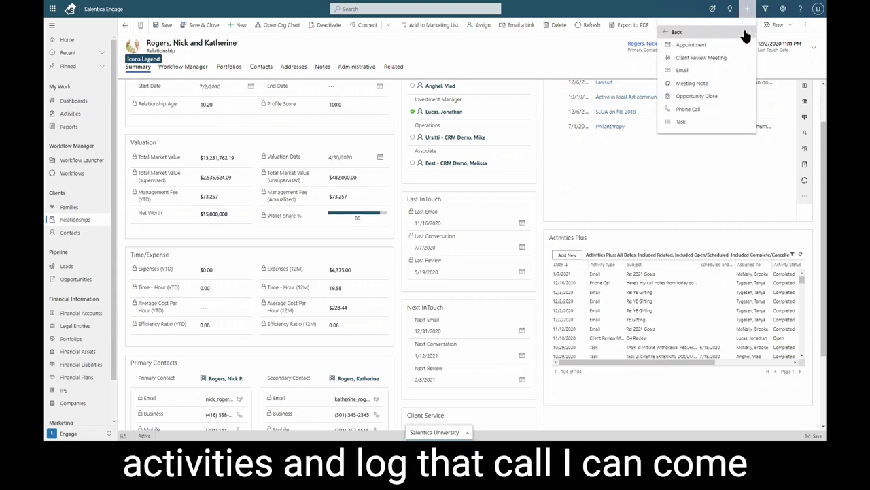
{"action": "left_click", "coordinate": [695, 110]}
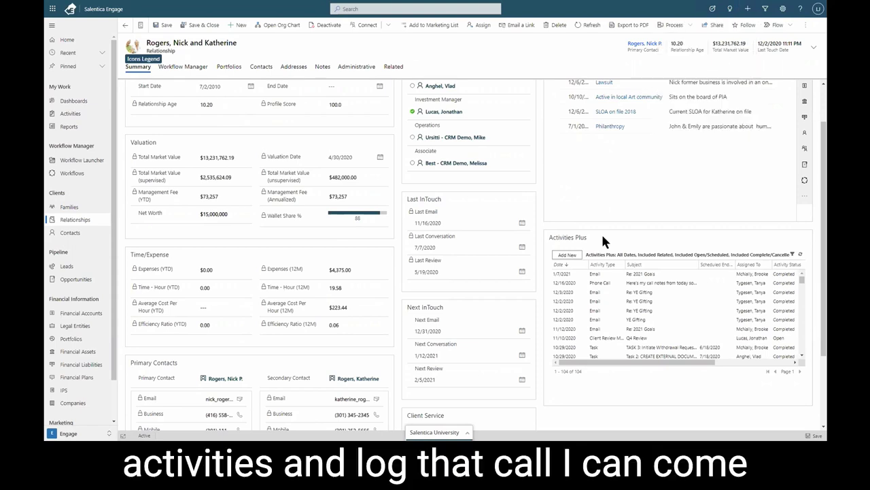
{"action": "left_click", "coordinate": [567, 257]}
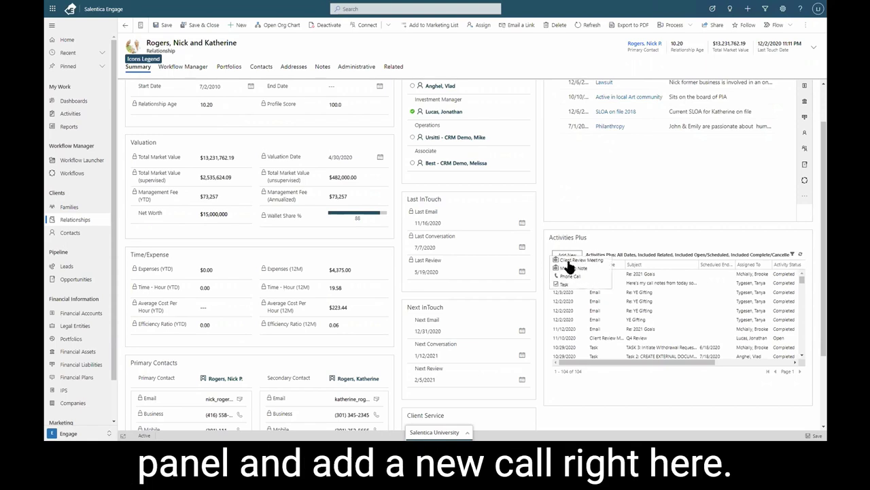
{"action": "left_click", "coordinate": [570, 279]}
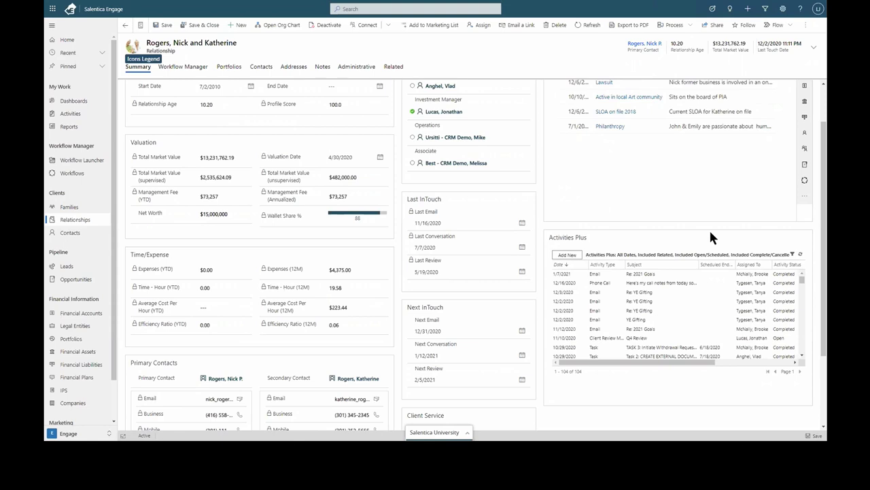
Step: Refresh Activities Plus and filter it for "goals", excluding appointments, client review meetings and meeting notes
{"action": "left_click", "coordinate": [798, 251]}
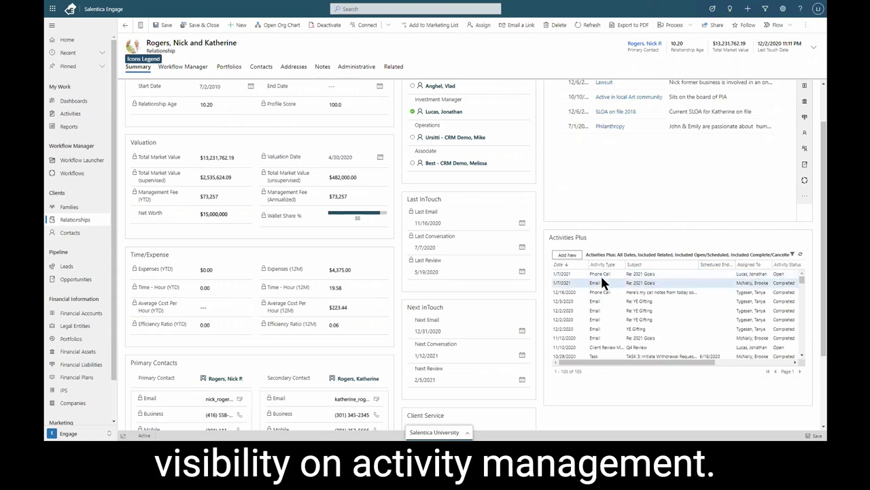
{"action": "left_click", "coordinate": [792, 255]}
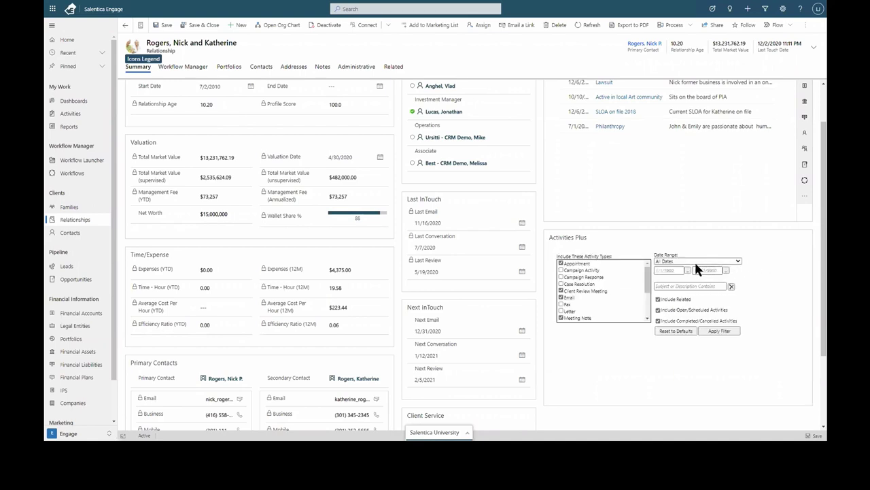
{"action": "left_click", "coordinate": [675, 285]}
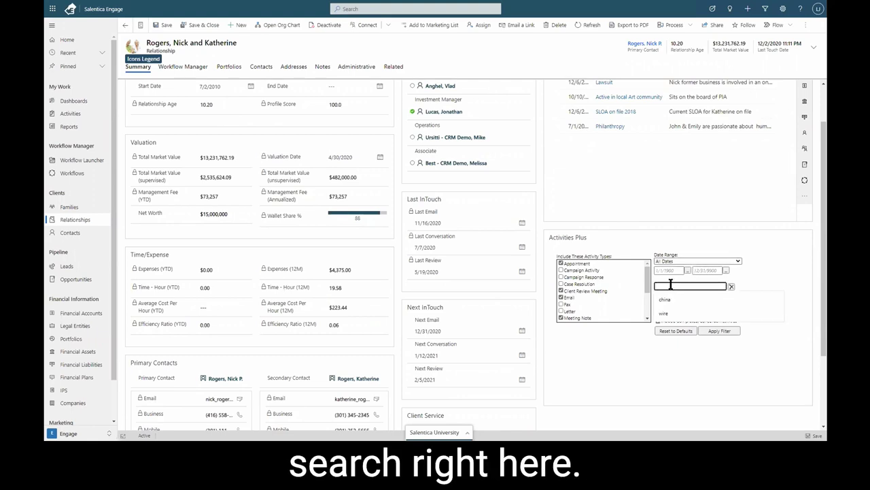
{"action": "type", "text": "goals"}
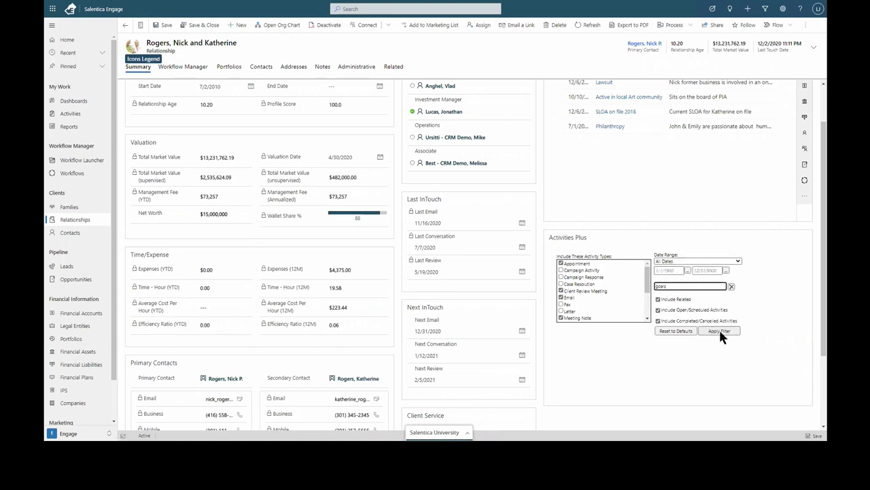
{"action": "left_click", "coordinate": [561, 290]}
{"action": "left_click", "coordinate": [561, 263]}
{"action": "scroll", "coordinate": [560, 311], "scroll_direction": "down", "scroll_amount": 1}
{"action": "left_click", "coordinate": [561, 319]}
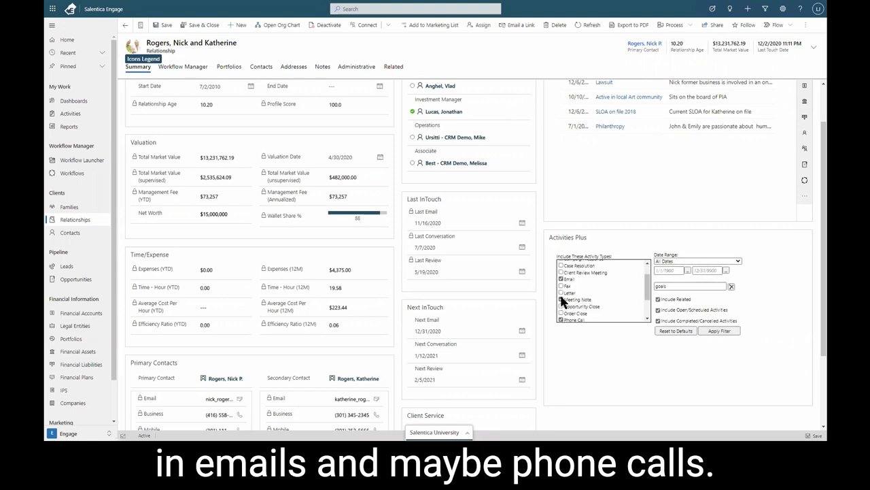
{"action": "left_click", "coordinate": [707, 329]}
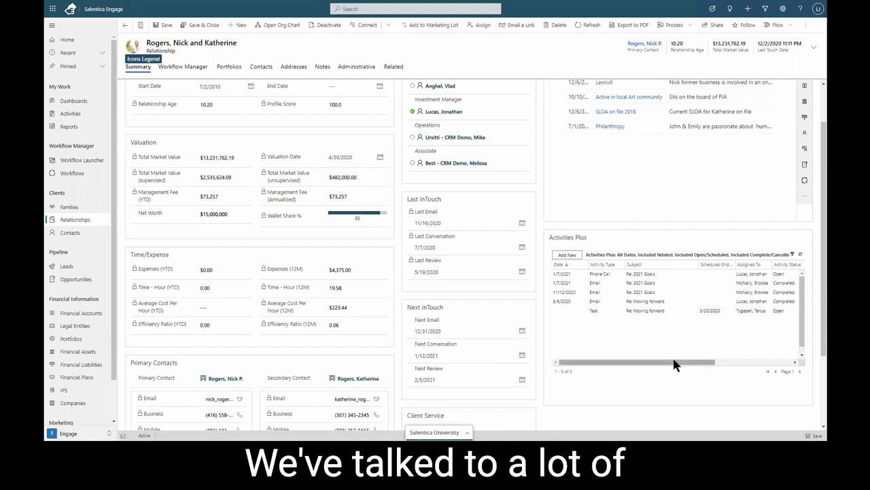
Step: Open the firm's open leads list and bring up a blank new lead form
{"action": "scroll", "coordinate": [369, 194], "scroll_direction": "up", "scroll_amount": 1}
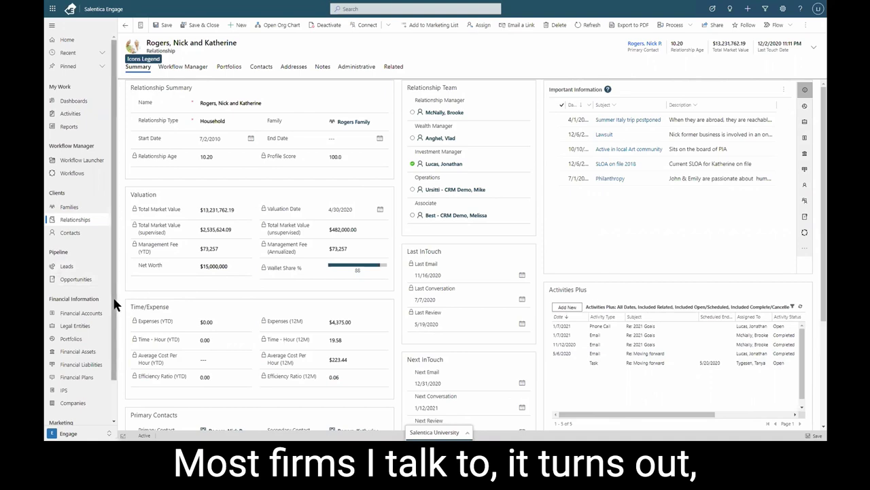
{"action": "scroll", "coordinate": [115, 306], "scroll_direction": "down", "scroll_amount": 1}
{"action": "scroll", "coordinate": [117, 306], "scroll_direction": "up", "scroll_amount": 1}
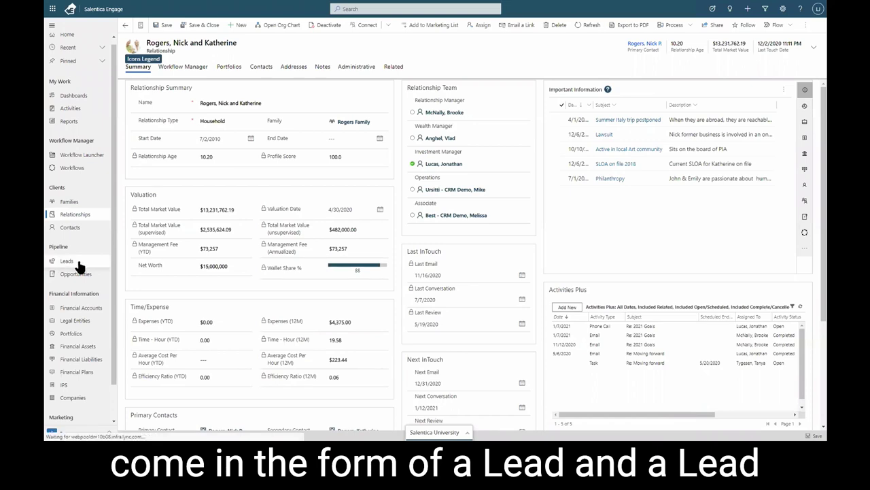
{"action": "left_click", "coordinate": [88, 265]}
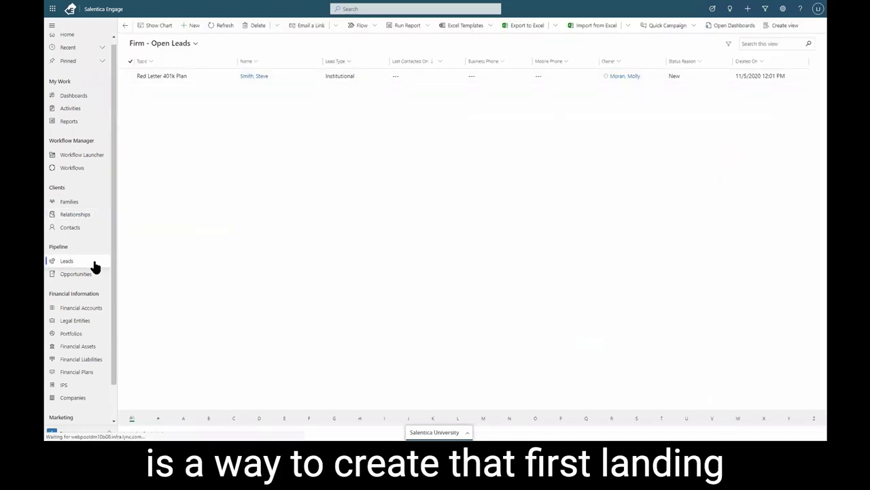
{"action": "left_click", "coordinate": [188, 25]}
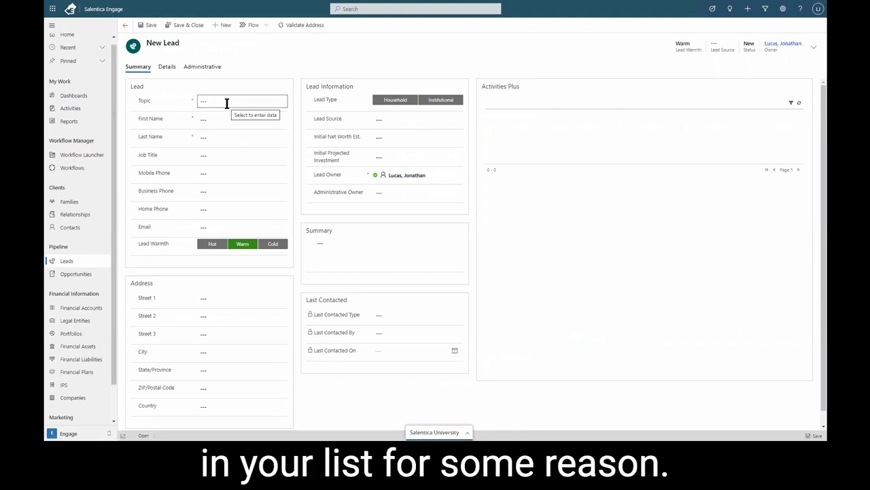
Step: Examine the new lead's required Topic, First Name and Last Name fields and the available Lead Source options
{"action": "left_click", "coordinate": [223, 134]}
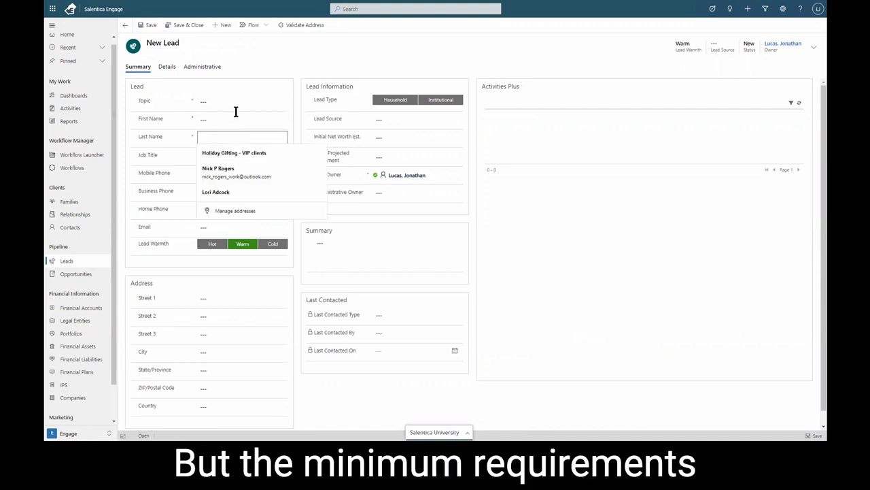
{"action": "left_click", "coordinate": [208, 101]}
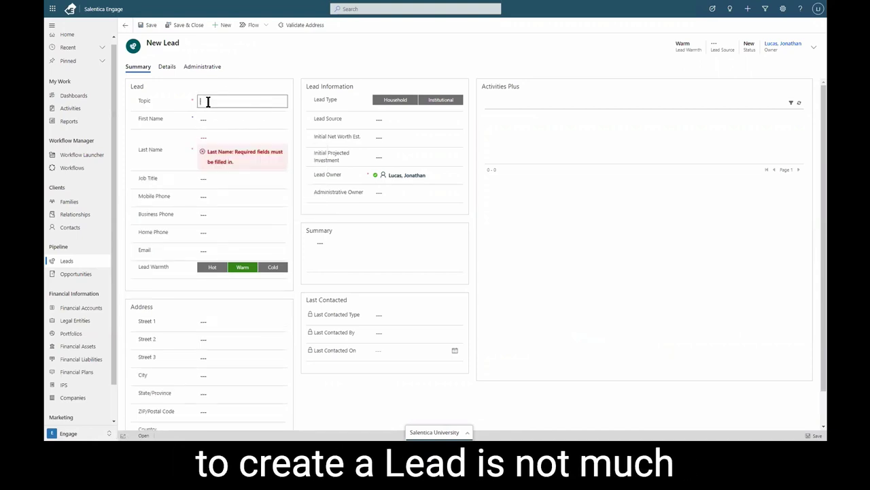
{"action": "left_click", "coordinate": [215, 114]}
{"action": "left_click", "coordinate": [225, 100]}
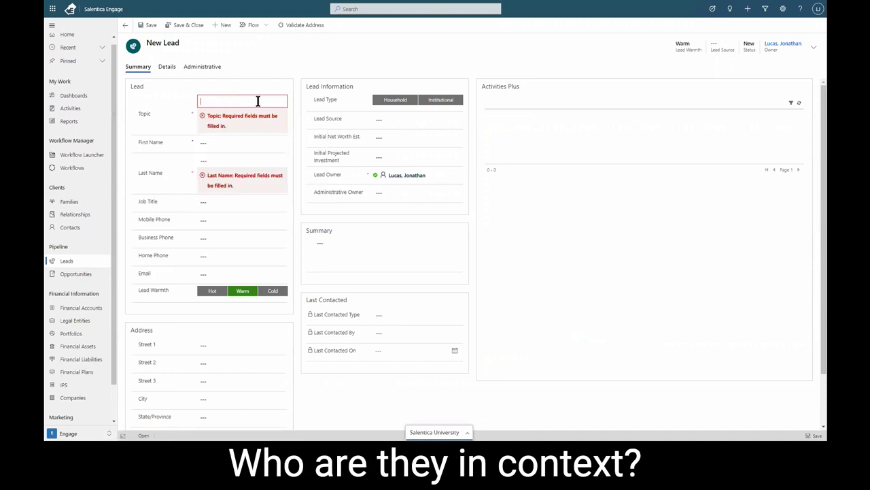
{"action": "left_click", "coordinate": [382, 120]}
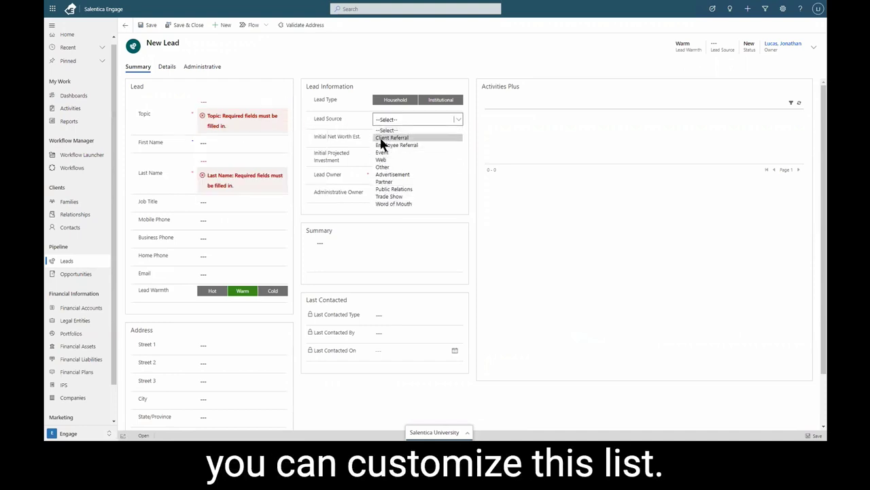
{"action": "left_click", "coordinate": [325, 117]}
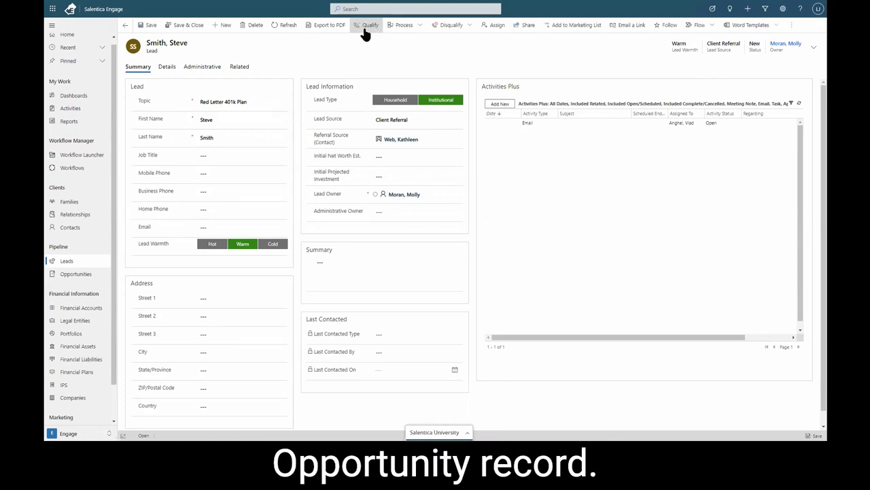
Step: Open the firm's list of open opportunities
{"action": "left_click", "coordinate": [76, 274]}
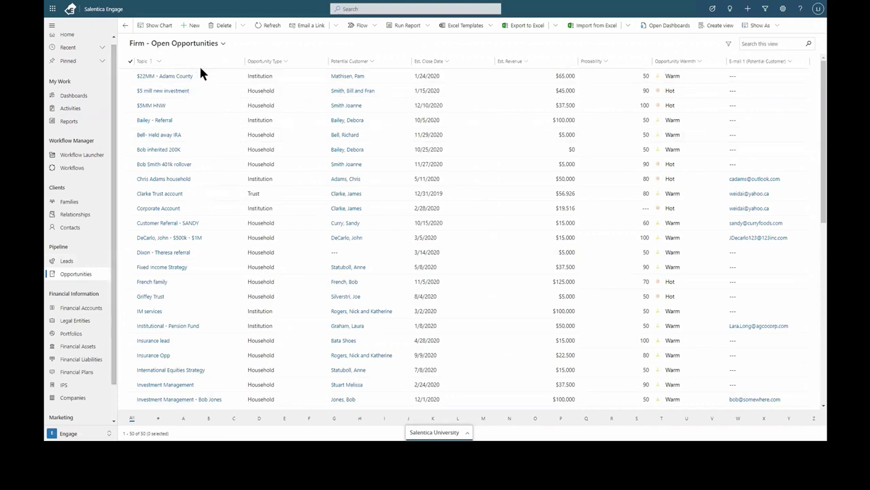
Step: Sort the open opportunities by Est. Close Date from newest to oldest and display the Pipeline chart beside the list
{"action": "left_click", "coordinate": [439, 62]}
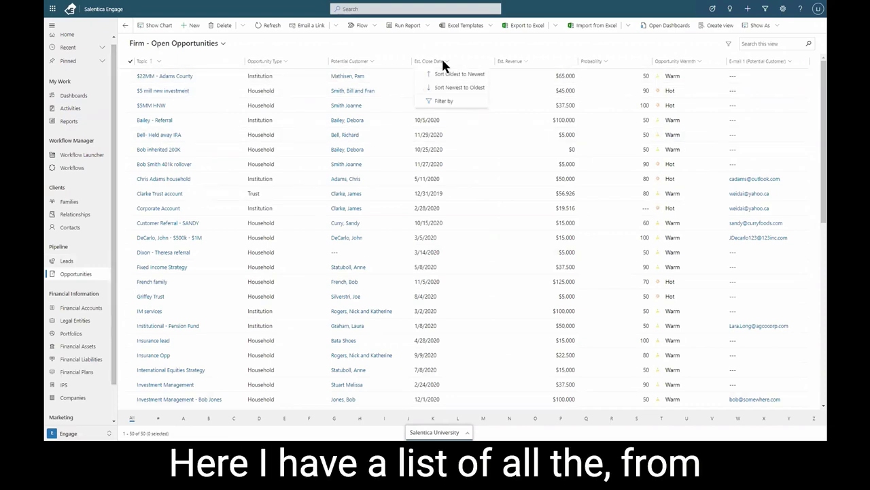
{"action": "left_click", "coordinate": [442, 88]}
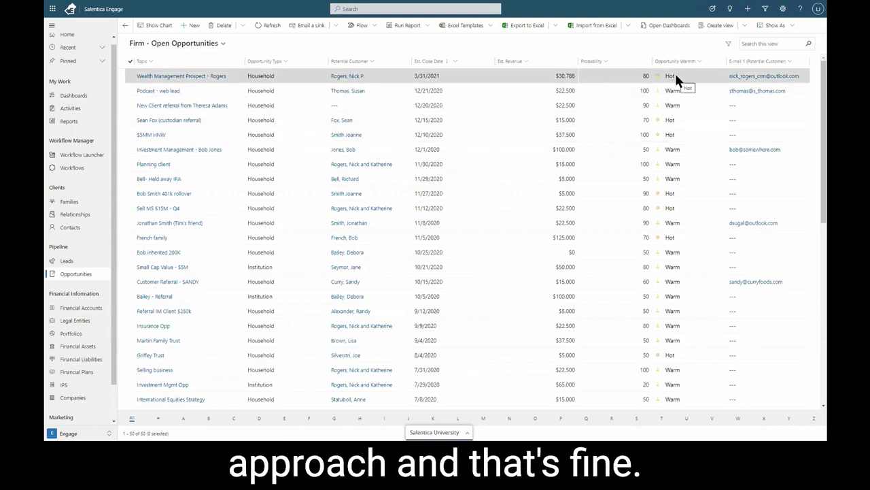
{"action": "left_click", "coordinate": [148, 25]}
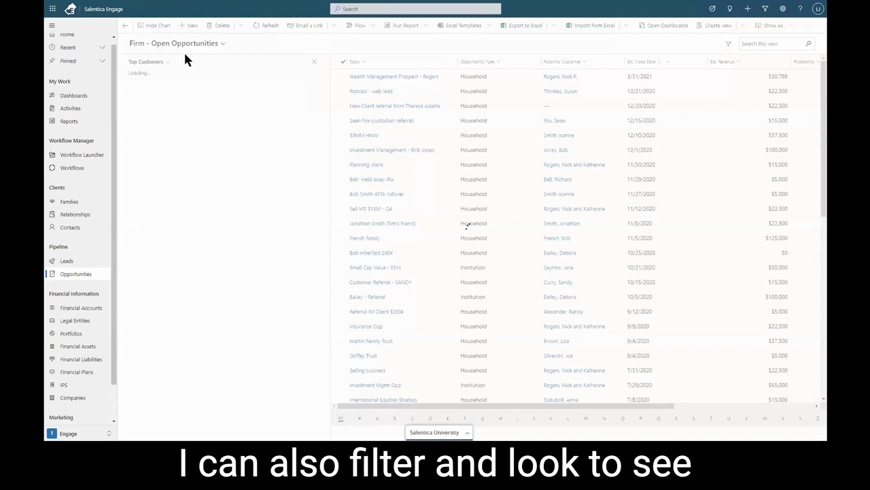
{"action": "left_click", "coordinate": [223, 44]}
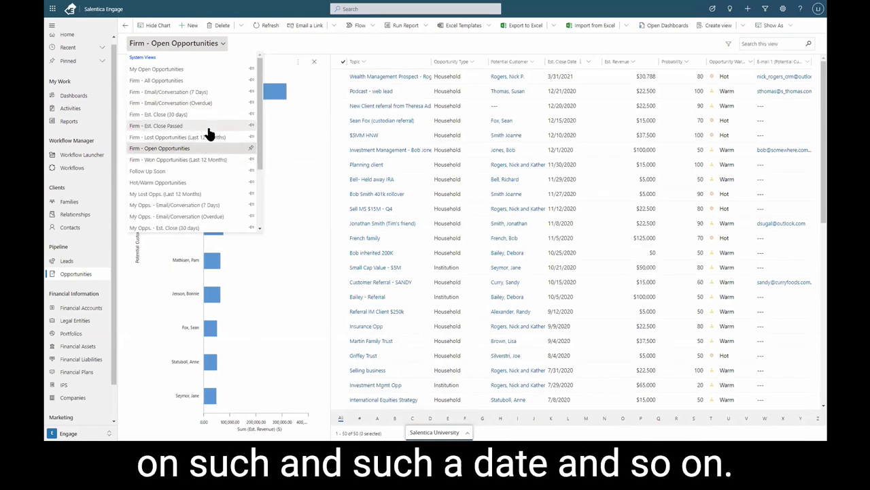
{"action": "left_click", "coordinate": [156, 62]}
{"action": "left_click_drag", "start_coordinate": [245, 125], "coordinate": [249, 179]}
{"action": "scroll", "coordinate": [229, 190], "scroll_direction": "down", "scroll_amount": 1}
{"action": "left_click", "coordinate": [221, 190]}
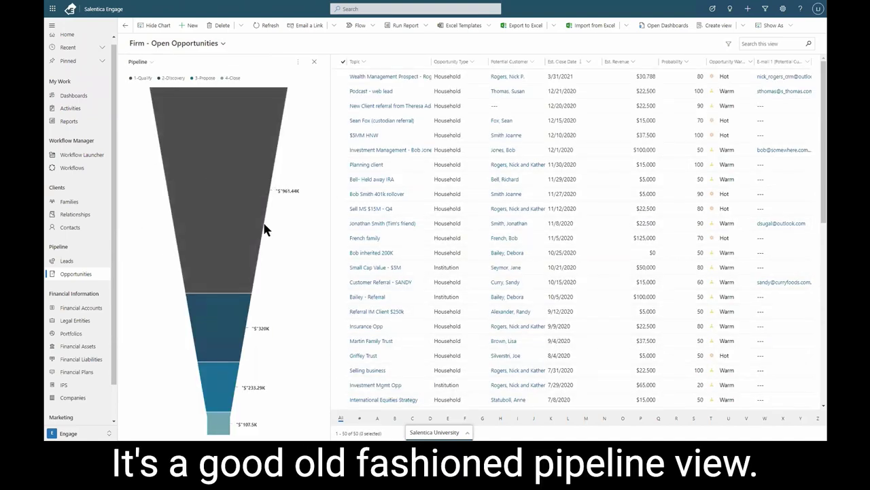
Step: Filter the opportunities to the Propose phase from the pipeline funnel and open the Wealth Management Prospect record
{"action": "mouse_move", "coordinate": [229, 208]}
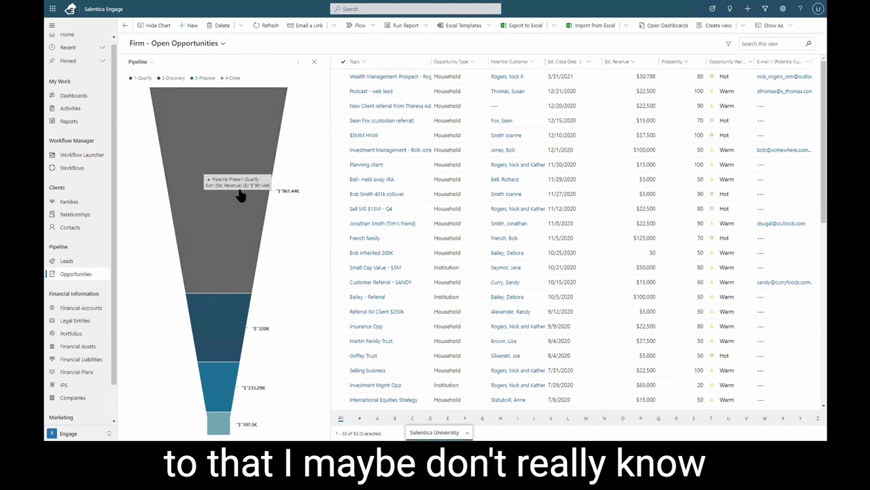
{"action": "mouse_move", "coordinate": [259, 210]}
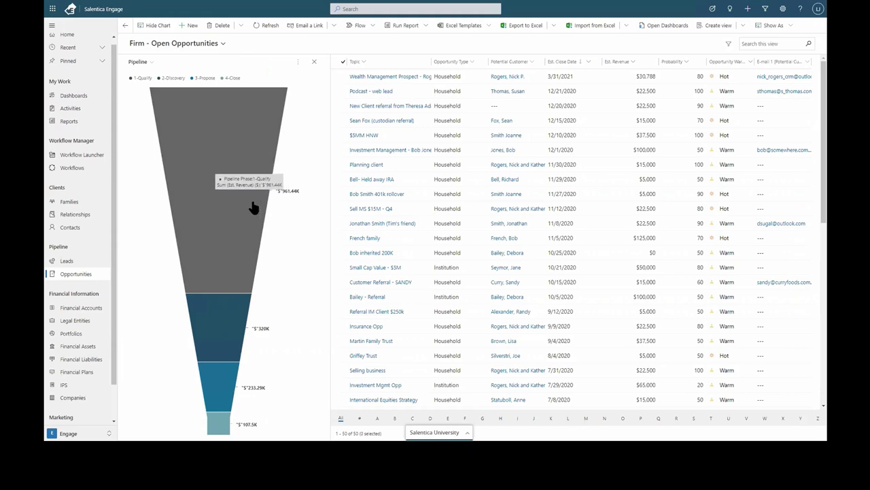
{"action": "mouse_move", "coordinate": [217, 423]}
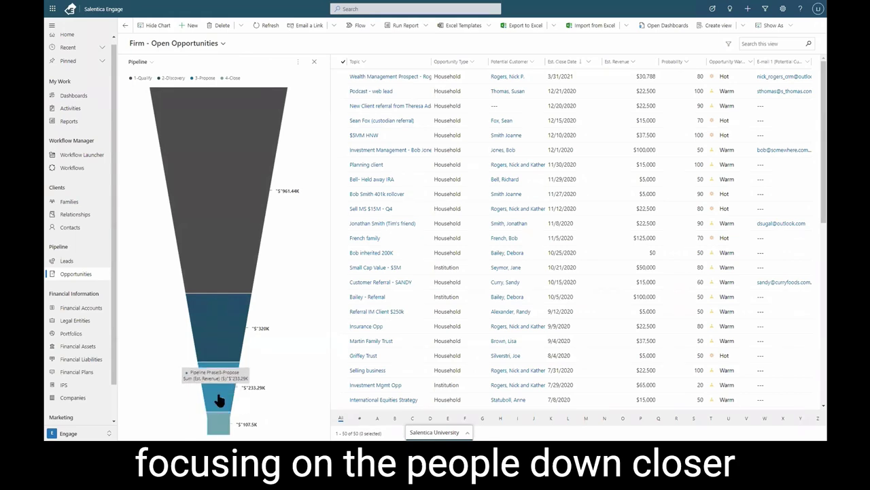
{"action": "left_click", "coordinate": [219, 401]}
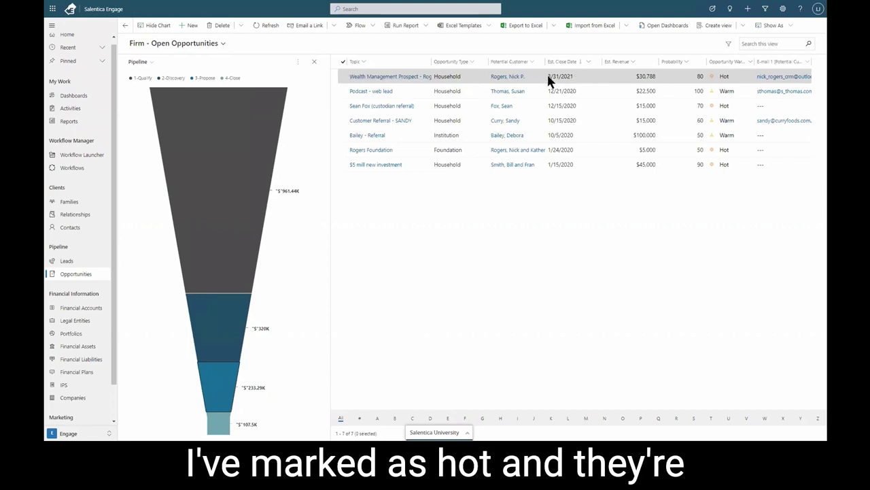
{"action": "left_click", "coordinate": [348, 77]}
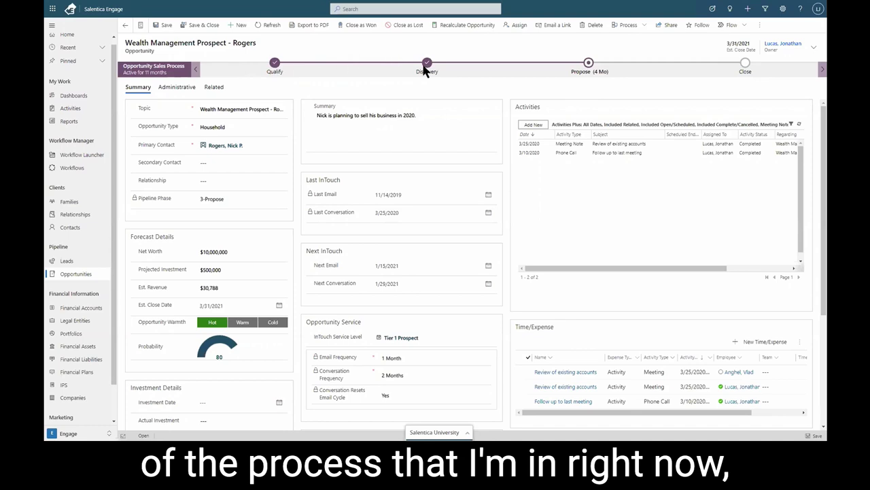
Step: Review the Qualify, Discovery and Propose stage details in the opportunity's sales process
{"action": "left_click", "coordinate": [274, 68]}
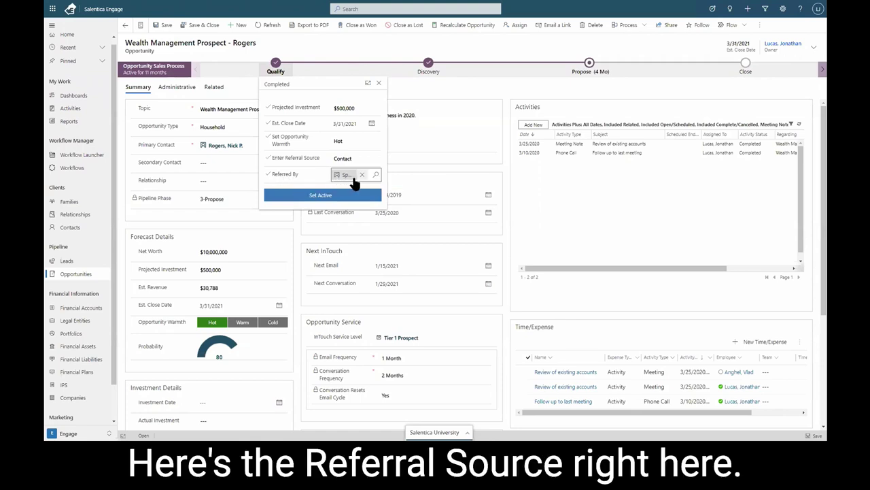
{"action": "mouse_move", "coordinate": [353, 182]}
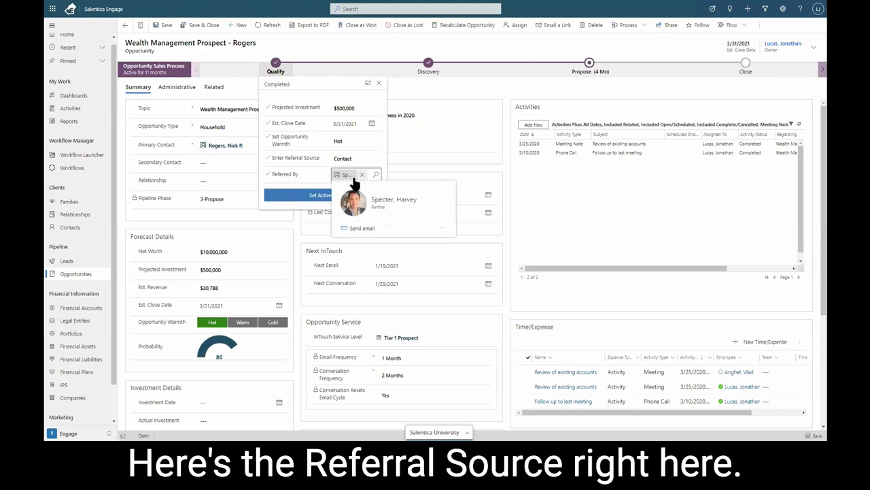
{"action": "left_click", "coordinate": [427, 68]}
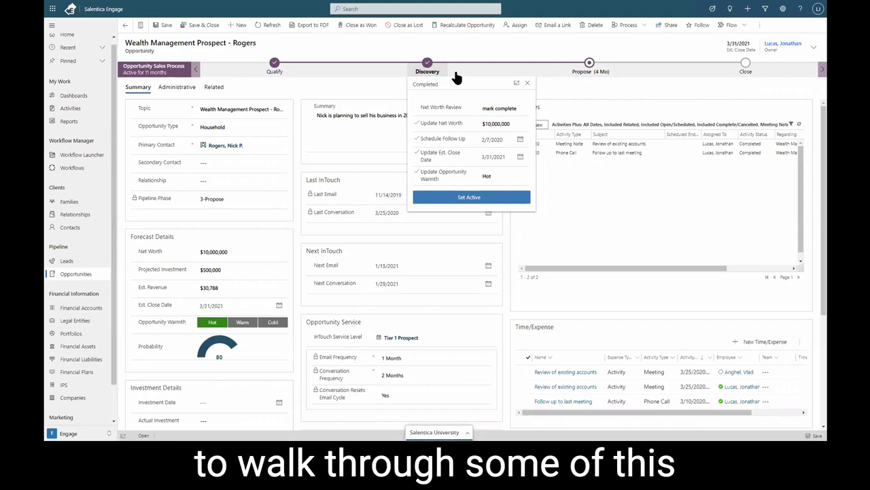
{"action": "left_click", "coordinate": [590, 66]}
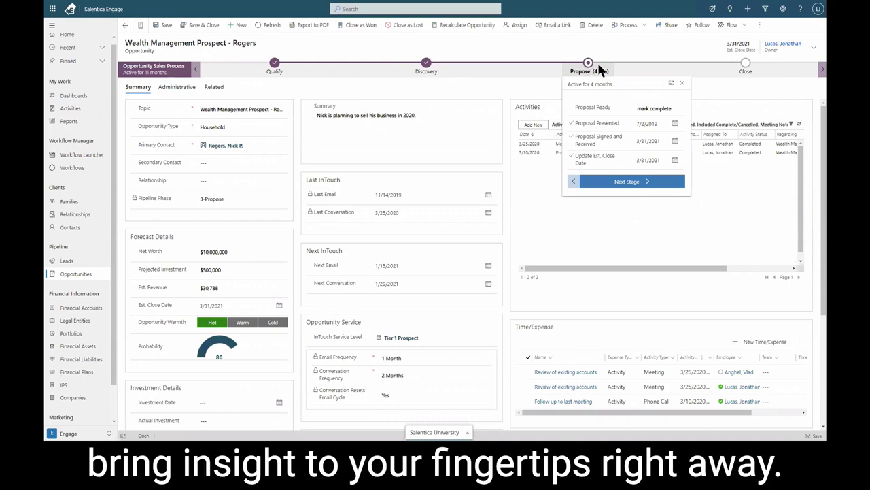
{"action": "left_click", "coordinate": [703, 78]}
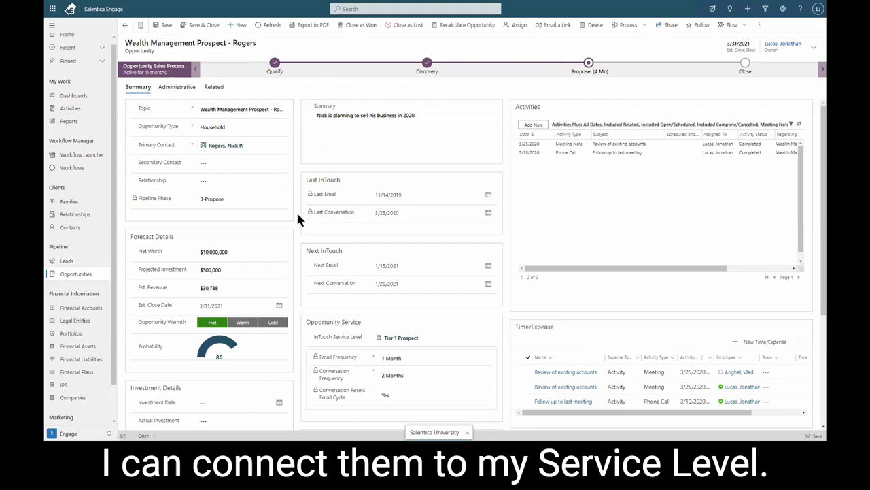
Step: Examine the opportunity's InTouch service level, contact frequencies and referral details, including who made the referral
{"action": "scroll", "coordinate": [300, 255], "scroll_direction": "down", "scroll_amount": 1}
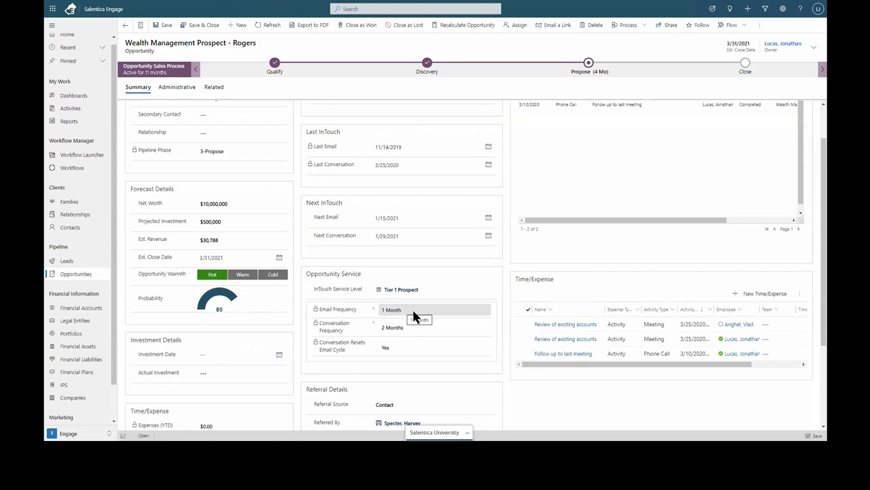
{"action": "scroll", "coordinate": [435, 323], "scroll_direction": "down", "scroll_amount": 3}
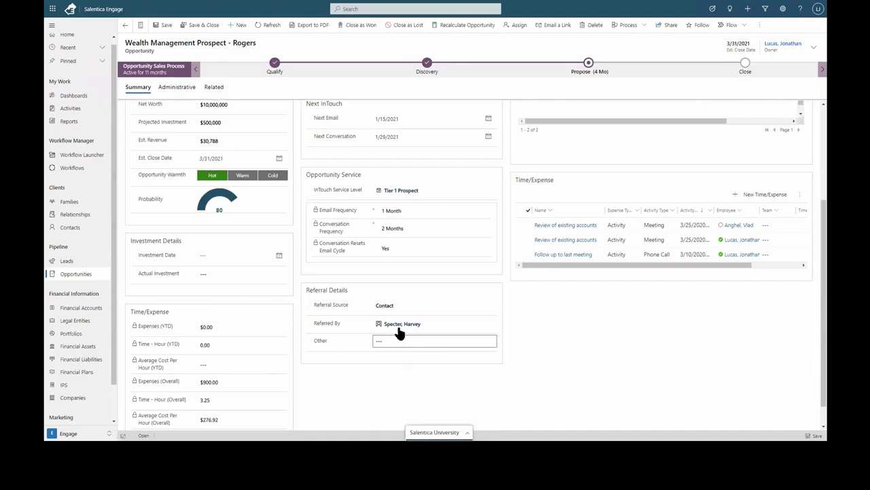
{"action": "mouse_move", "coordinate": [399, 330]}
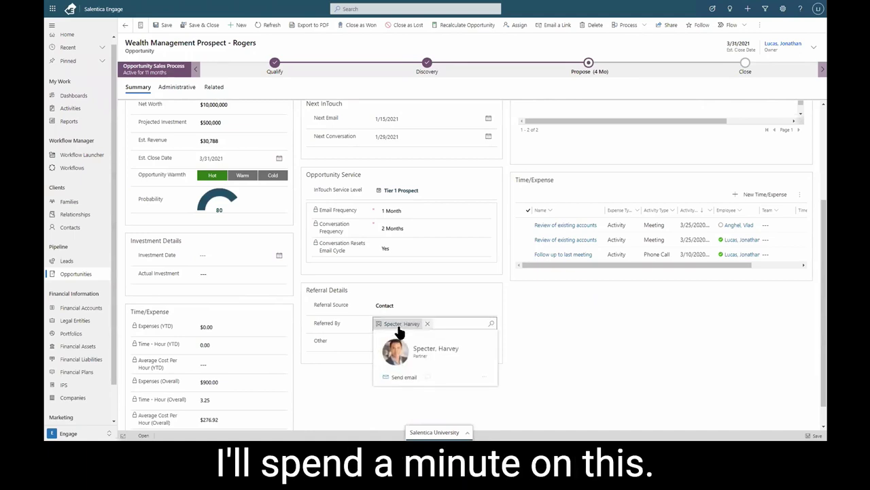
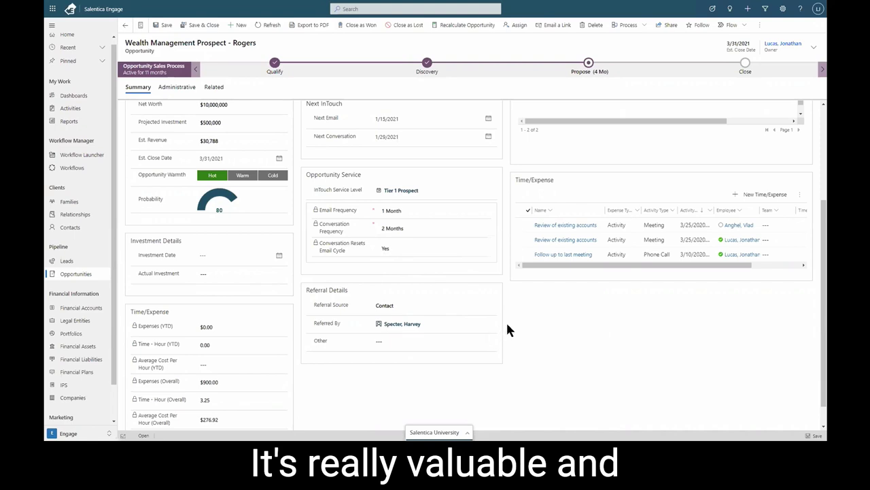
Step: Preview the opportunity's primary contact card and look over its Relationship field and remaining summary details
{"action": "scroll", "coordinate": [508, 330], "scroll_direction": "up", "scroll_amount": 3}
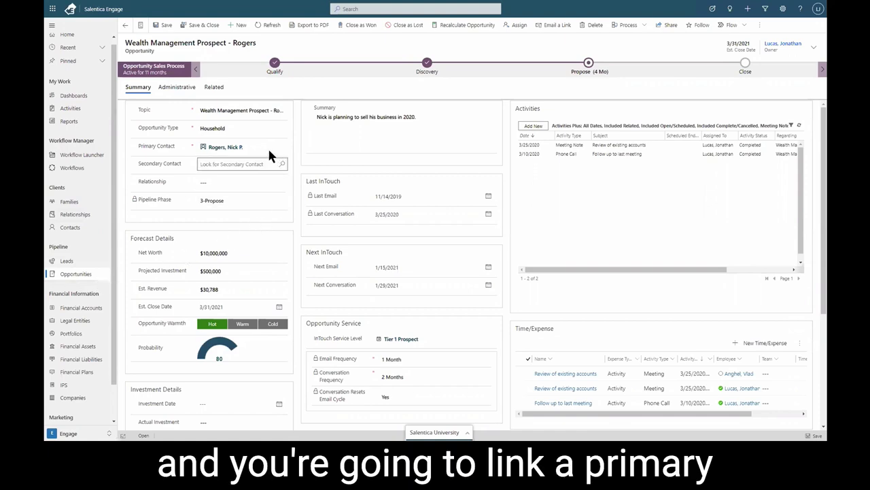
{"action": "mouse_move", "coordinate": [221, 154]}
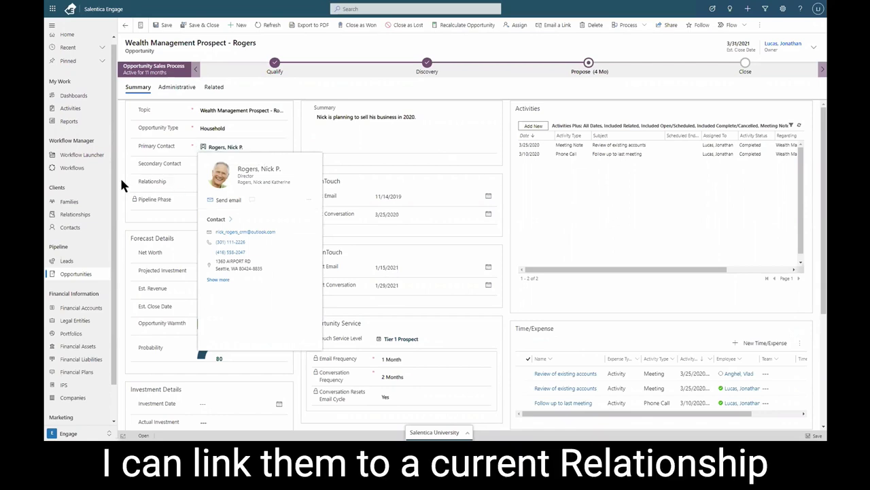
{"action": "left_click", "coordinate": [208, 181]}
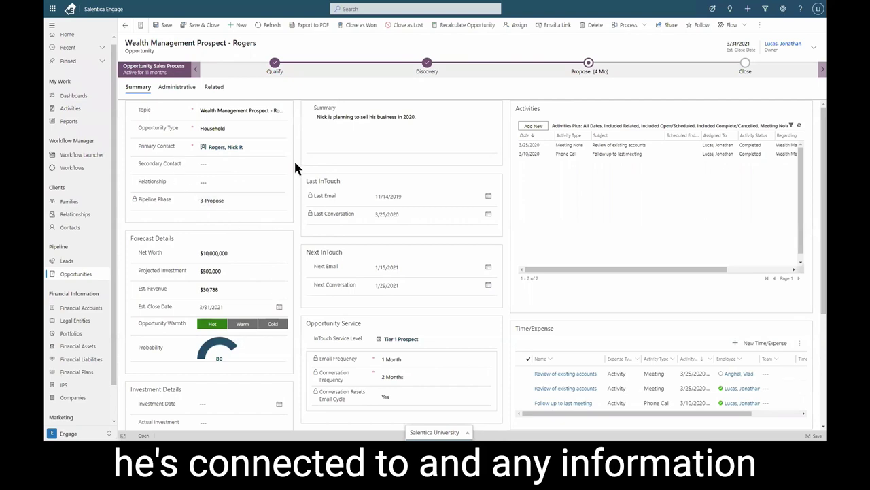
{"action": "scroll", "coordinate": [295, 177], "scroll_direction": "down", "scroll_amount": 3}
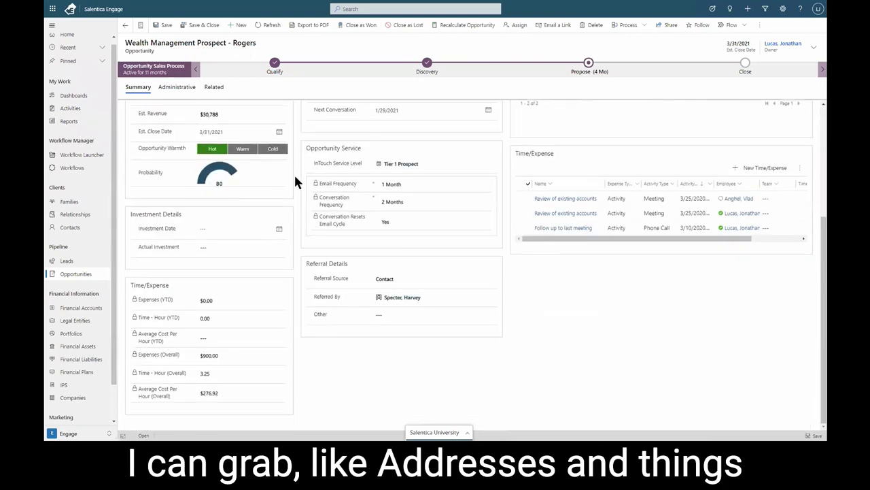
{"action": "scroll", "coordinate": [296, 177], "scroll_direction": "up", "scroll_amount": 4}
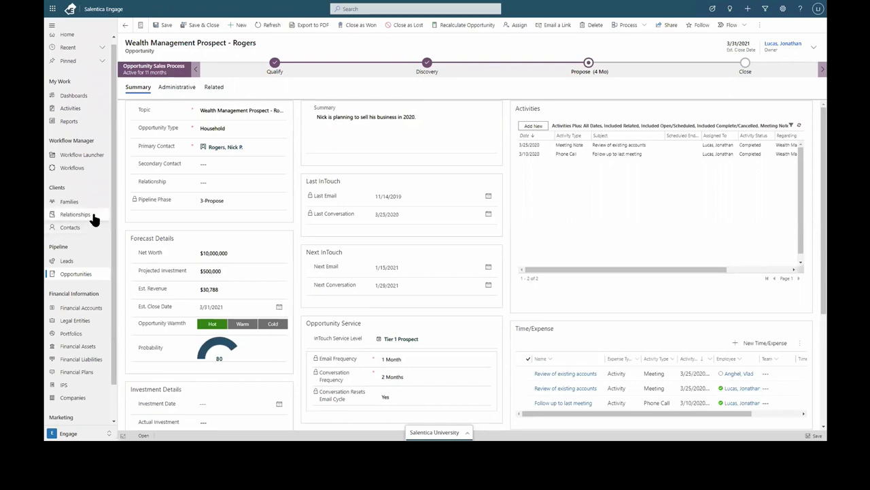
Step: Open the primary contact's connections and bring up a blank new connection form from that contact
{"action": "left_click", "coordinate": [220, 151]}
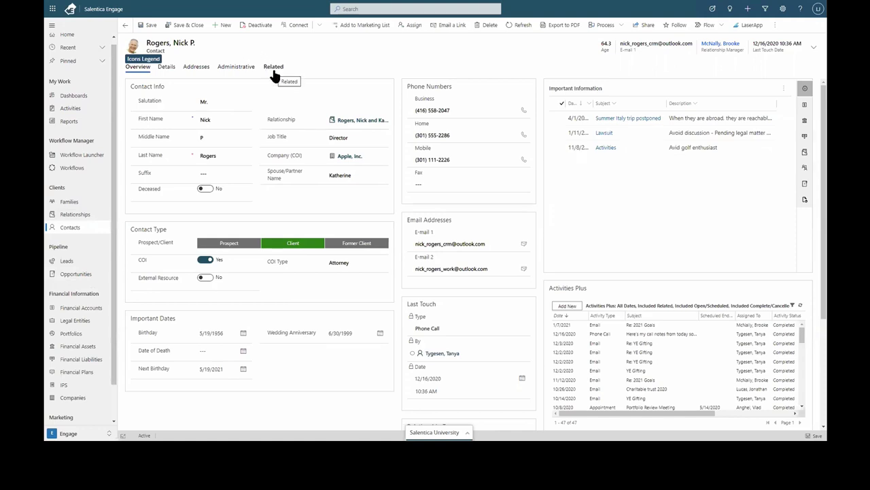
{"action": "left_click", "coordinate": [805, 169]}
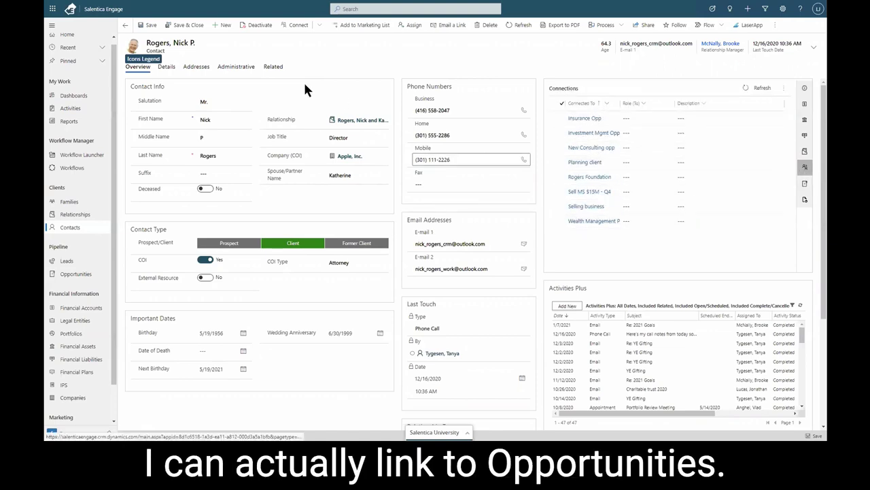
{"action": "left_click", "coordinate": [274, 68]}
{"action": "left_click", "coordinate": [282, 87]}
{"action": "left_click", "coordinate": [200, 89]}
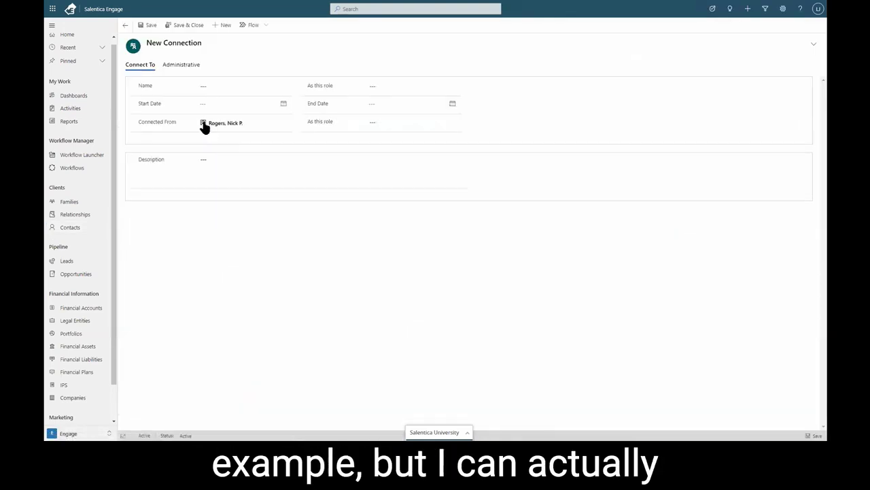
Step: Set the new connection's Name to a related contact found by searching for the client's surname
{"action": "left_click", "coordinate": [385, 86]}
{"action": "left_click", "coordinate": [262, 85]}
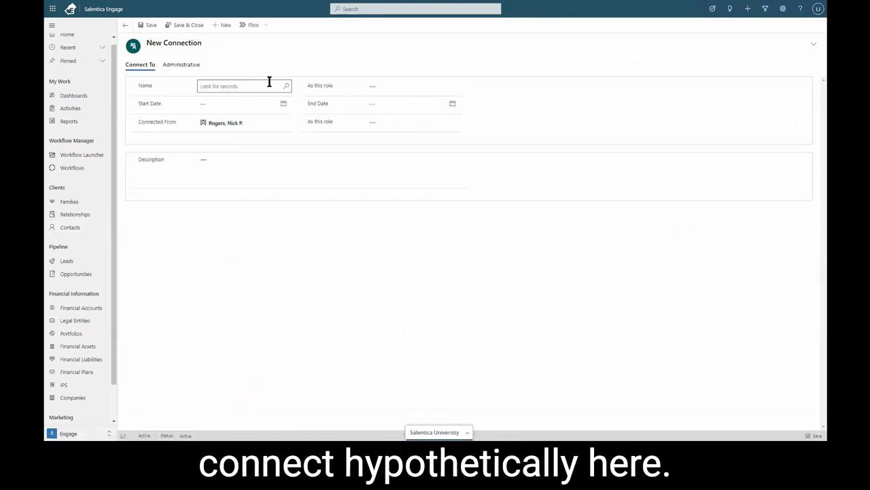
{"action": "type", "text": "rogers"}
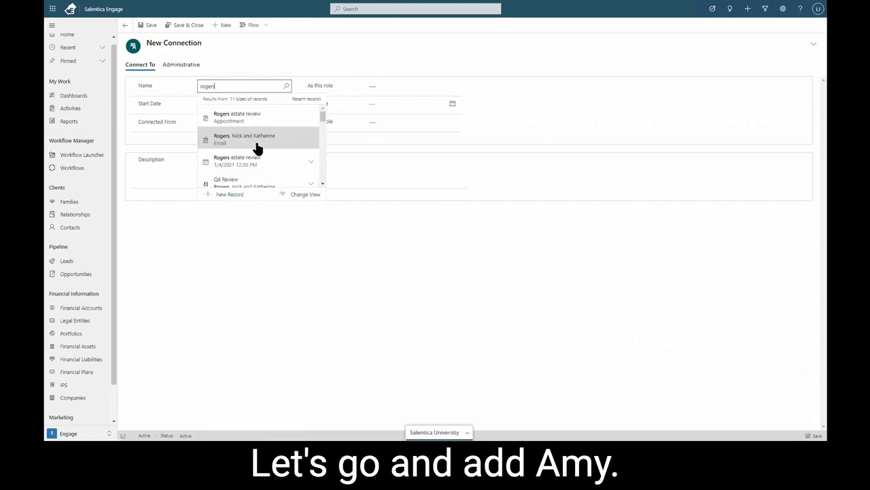
{"action": "scroll", "coordinate": [255, 155], "scroll_direction": "down", "scroll_amount": 1}
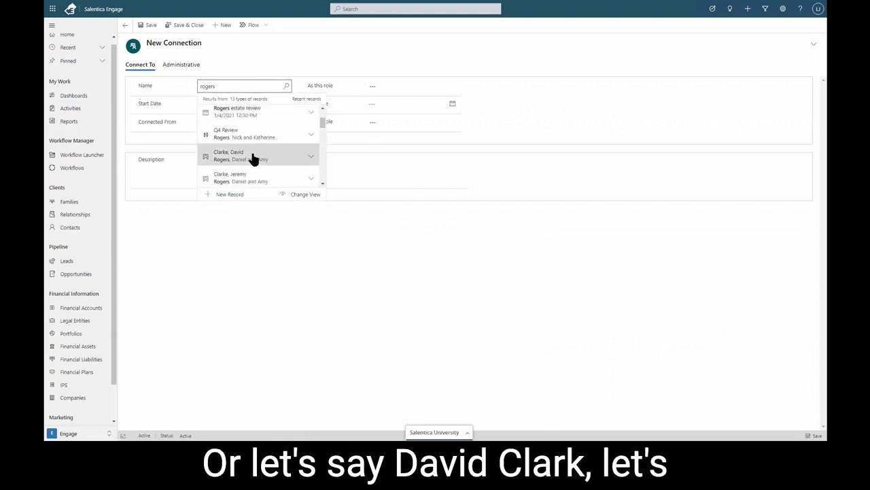
{"action": "left_click", "coordinate": [236, 158]}
Step: Set the connected contact's role to Former Accountant
{"action": "left_click", "coordinate": [397, 86]}
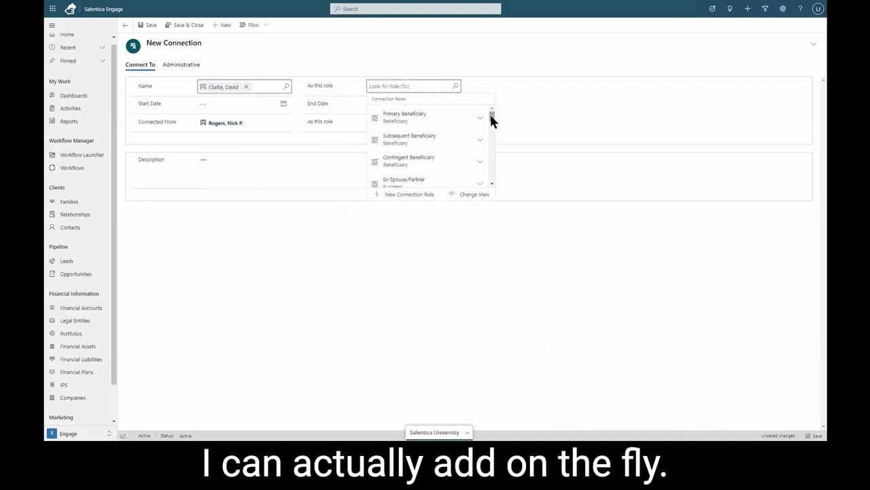
{"action": "mouse_move", "coordinate": [492, 120]}
{"action": "left_mouse_down"}
{"action": "mouse_move", "coordinate": [491, 178]}
{"action": "mouse_move", "coordinate": [488, 108]}
{"action": "left_mouse_up"}
{"action": "left_click", "coordinate": [409, 87]}
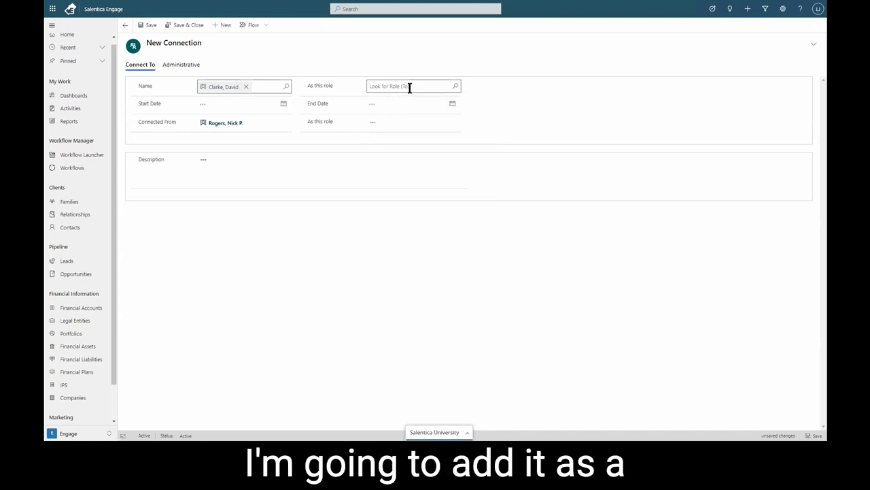
{"action": "left_click", "coordinate": [409, 87]}
{"action": "scroll", "coordinate": [413, 136], "scroll_direction": "down", "scroll_amount": 1}
{"action": "scroll", "coordinate": [413, 136], "scroll_direction": "down", "scroll_amount": 3}
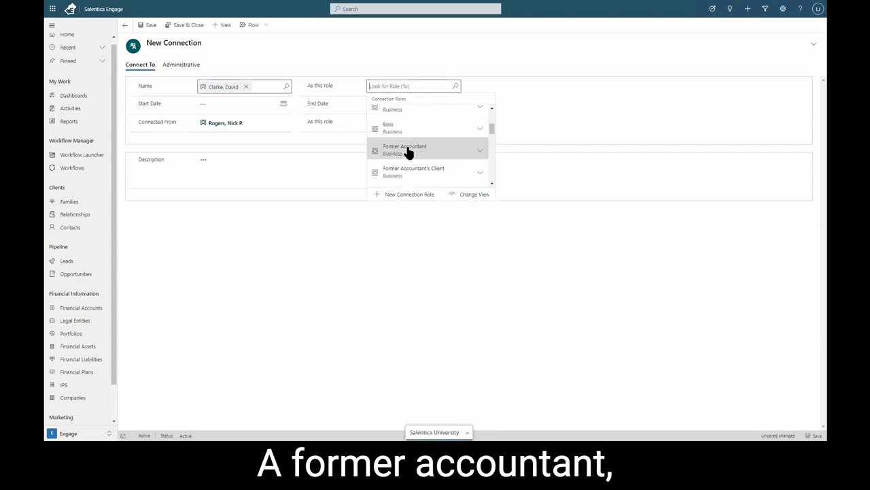
{"action": "left_click", "coordinate": [408, 151]}
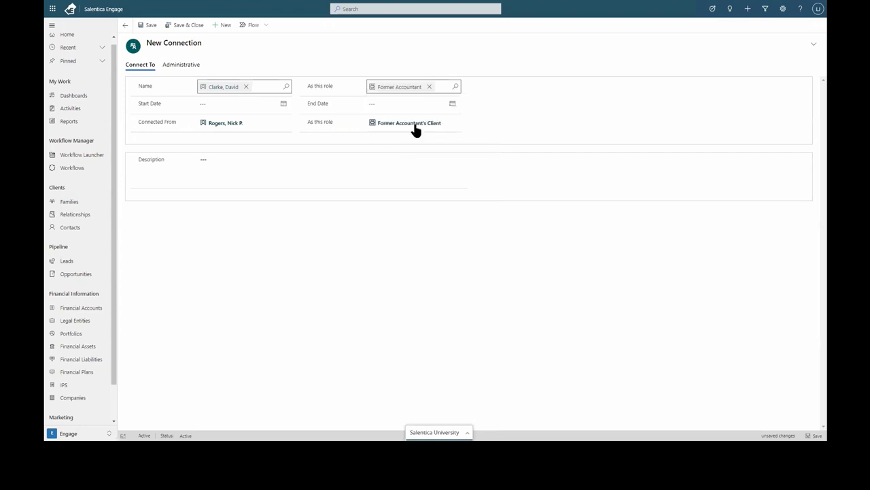
Step: Set the connection's Start Date to 1/31/2012
{"action": "left_click", "coordinate": [284, 106]}
{"action": "left_click", "coordinate": [230, 123]}
{"action": "left_click", "coordinate": [265, 123]}
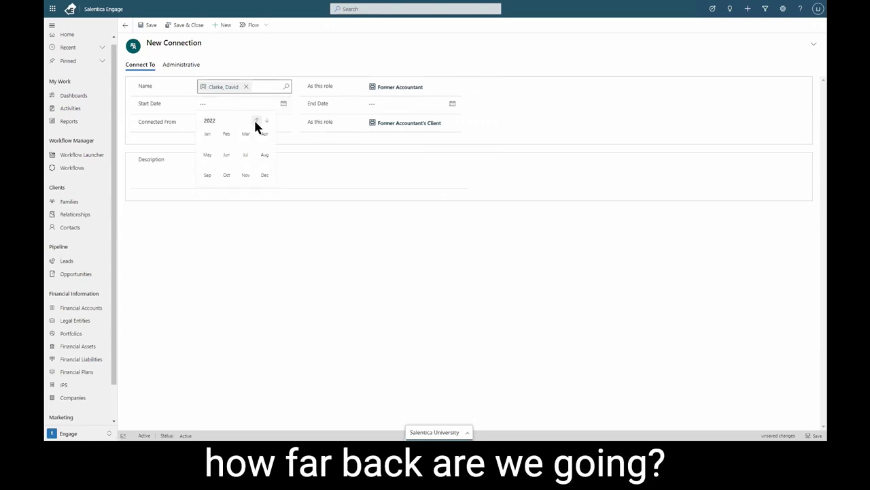
{"action": "left_click", "coordinate": [257, 120]}
{"action": "left_click", "coordinate": [256, 121]}
{"action": "left_click", "coordinate": [256, 121]}
{"action": "left_click", "coordinate": [256, 120]}
{"action": "left_click", "coordinate": [256, 120]}
{"action": "left_click", "coordinate": [256, 121]}
{"action": "left_click", "coordinate": [257, 120]}
{"action": "left_click", "coordinate": [256, 121]}
{"action": "left_click", "coordinate": [257, 120]}
{"action": "left_click", "coordinate": [256, 120]}
{"action": "left_click", "coordinate": [226, 134]}
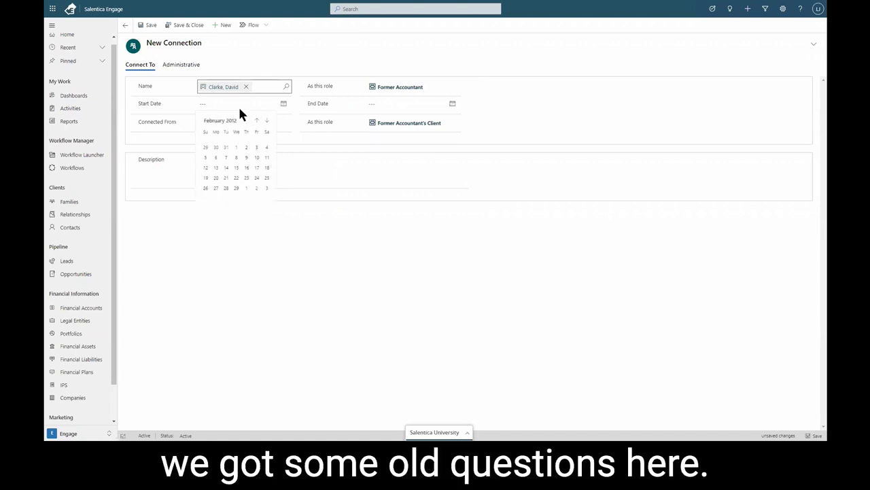
{"action": "left_click", "coordinate": [225, 146]}
Step: Set the connection's End Date to 3/2/2020
{"action": "left_click", "coordinate": [452, 103]}
{"action": "left_click", "coordinate": [426, 120]}
{"action": "left_click", "coordinate": [426, 120]}
{"action": "left_click", "coordinate": [426, 120]}
{"action": "left_click", "coordinate": [425, 121]}
{"action": "left_click", "coordinate": [426, 120]}
{"action": "left_click", "coordinate": [425, 120]}
{"action": "left_click", "coordinate": [426, 120]}
{"action": "left_click", "coordinate": [425, 121]}
{"action": "left_click", "coordinate": [426, 120]}
{"action": "left_click", "coordinate": [385, 152]}
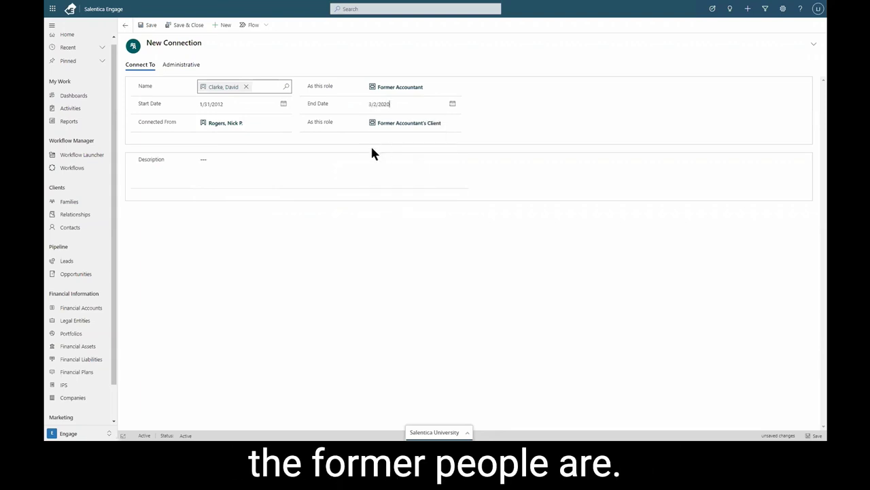
Step: Enter the description "Former CPA - also loves the Florida Marlins" and save the connection
{"action": "left_click", "coordinate": [224, 167]}
{"action": "type", "text": "Former CPA"}
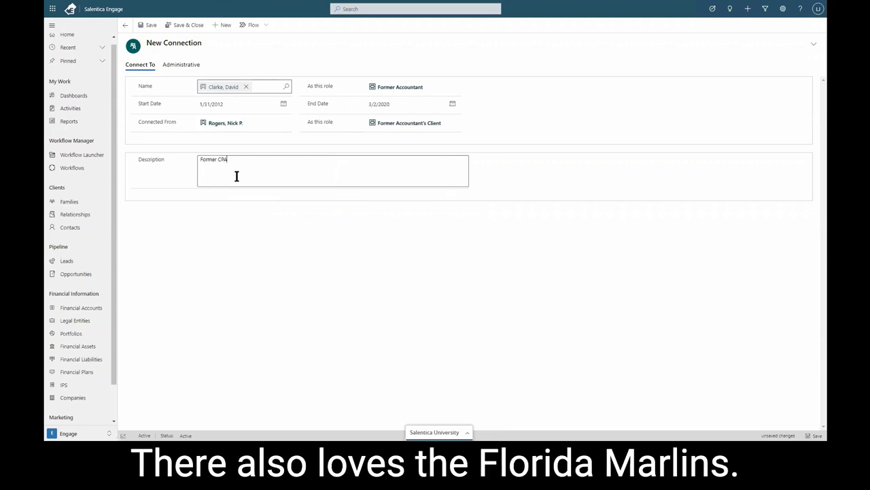
{"action": "type", "text": " - also loves the Florida Marlins"}
{"action": "left_click", "coordinate": [438, 272]}
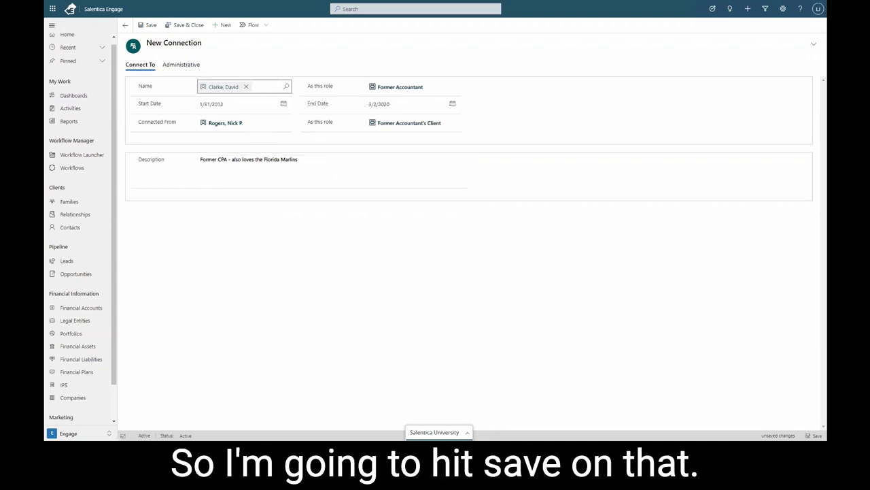
{"action": "key", "text": "ctrl+s"}
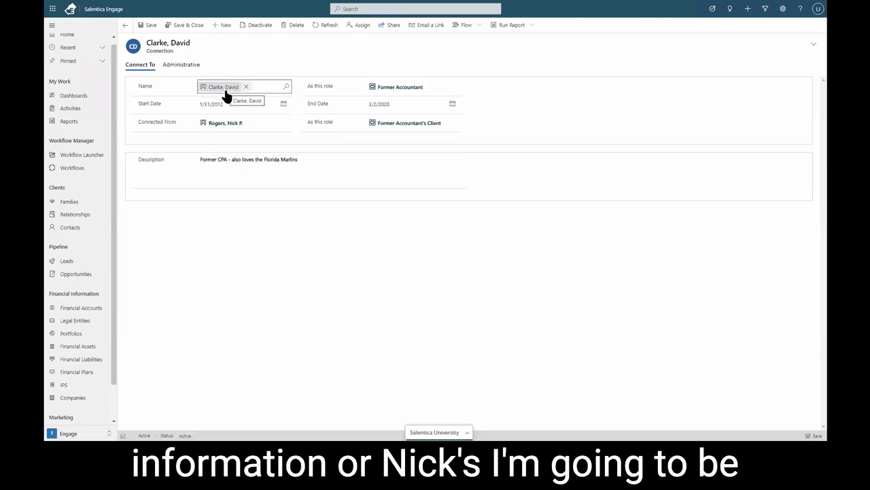
Step: Open the former accountant's contact record, view its connections, and follow the link back to the connected client
{"action": "mouse_move", "coordinate": [227, 95]}
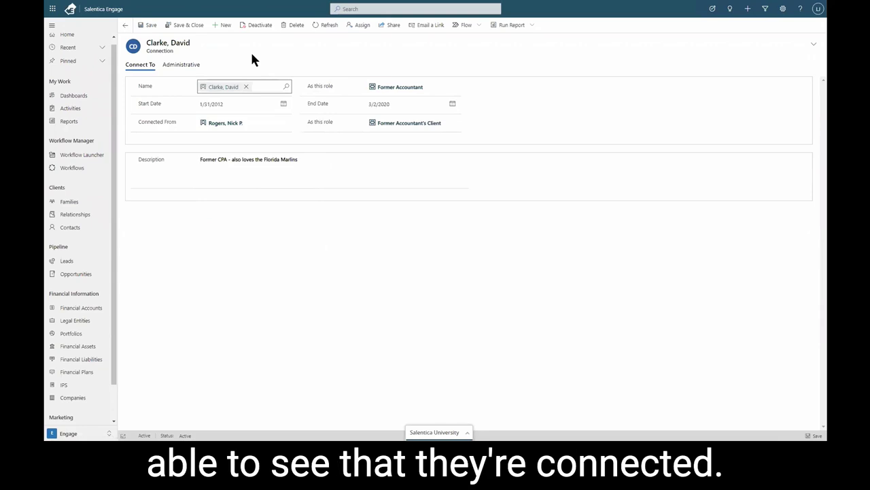
{"action": "left_click", "coordinate": [227, 87]}
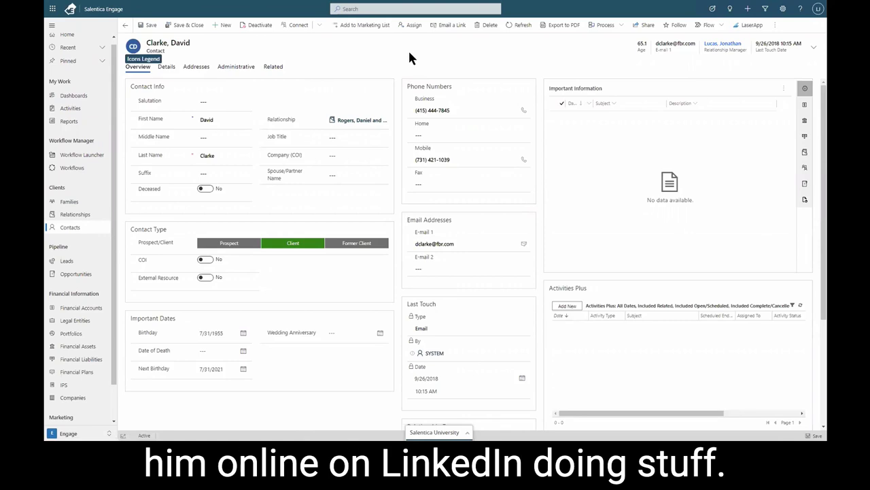
{"action": "left_click", "coordinate": [275, 67]}
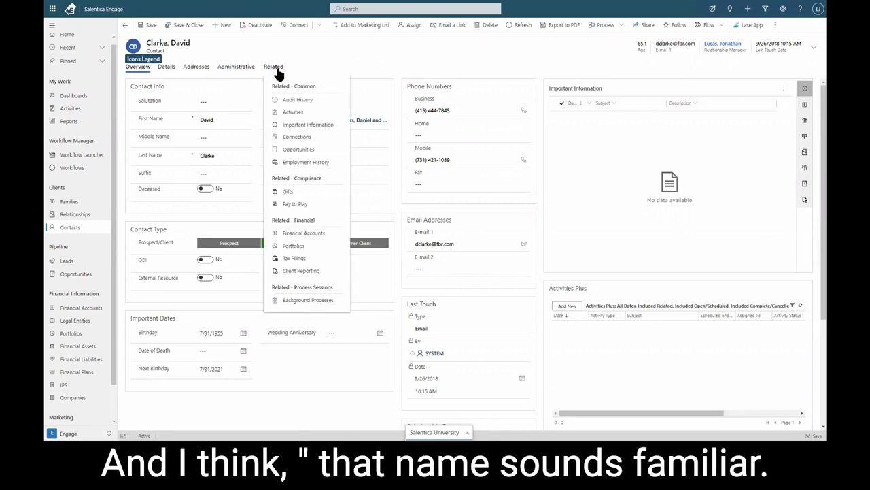
{"action": "left_click", "coordinate": [297, 138]}
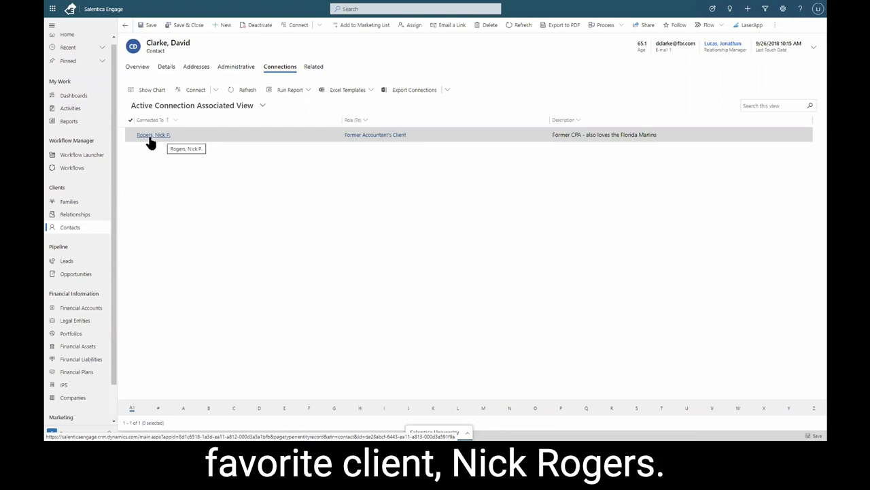
{"action": "left_click", "coordinate": [149, 136]}
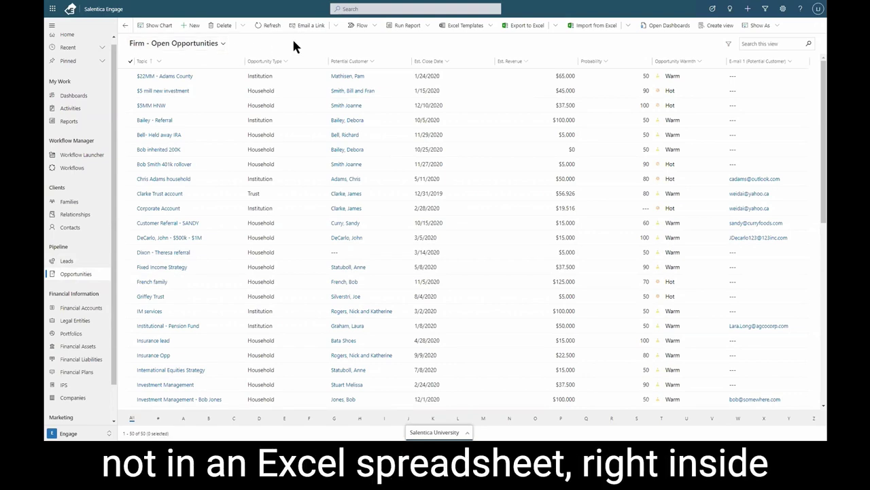
Step: View the firm's active relationships list and return to the Client Insights dashboard
{"action": "left_click", "coordinate": [75, 216]}
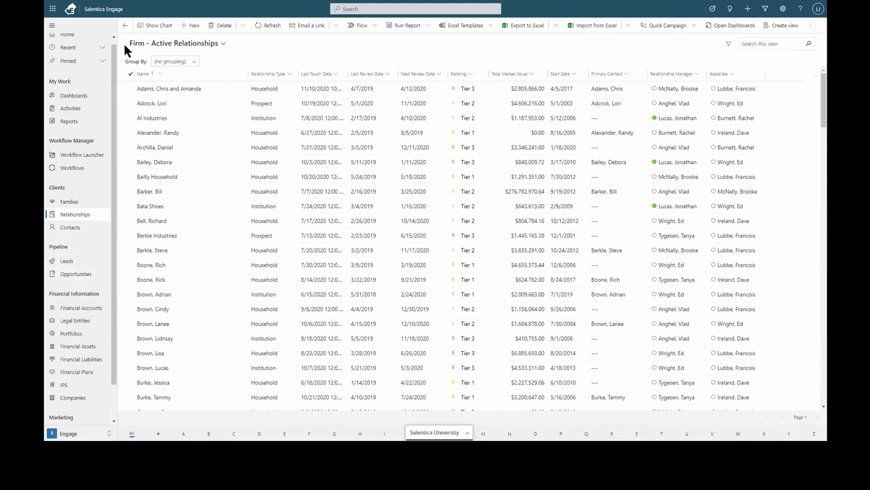
{"action": "left_click", "coordinate": [86, 39]}
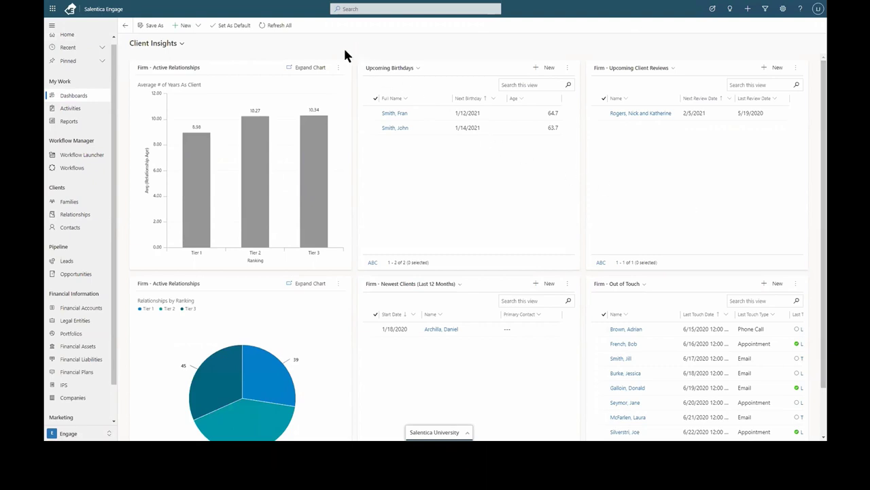
Step: Start a new workflow launcher copied from the Client Onboarding - Standard template
{"action": "left_click", "coordinate": [84, 158]}
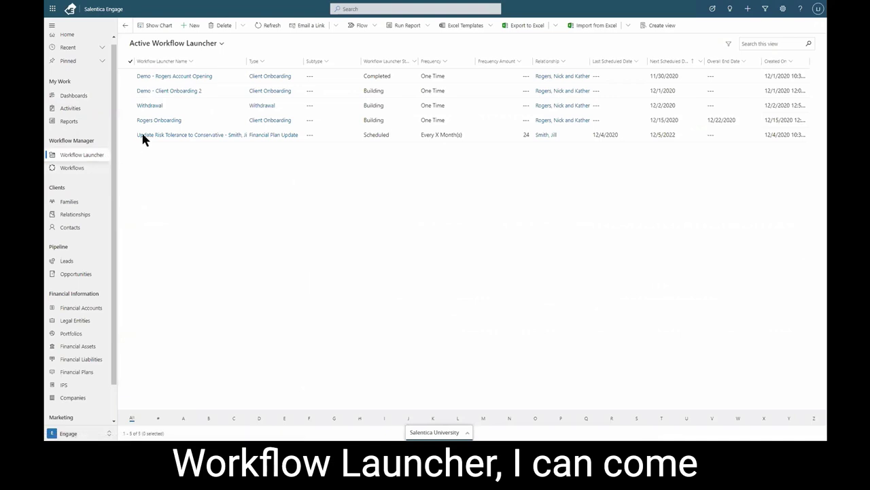
{"action": "left_click", "coordinate": [187, 27]}
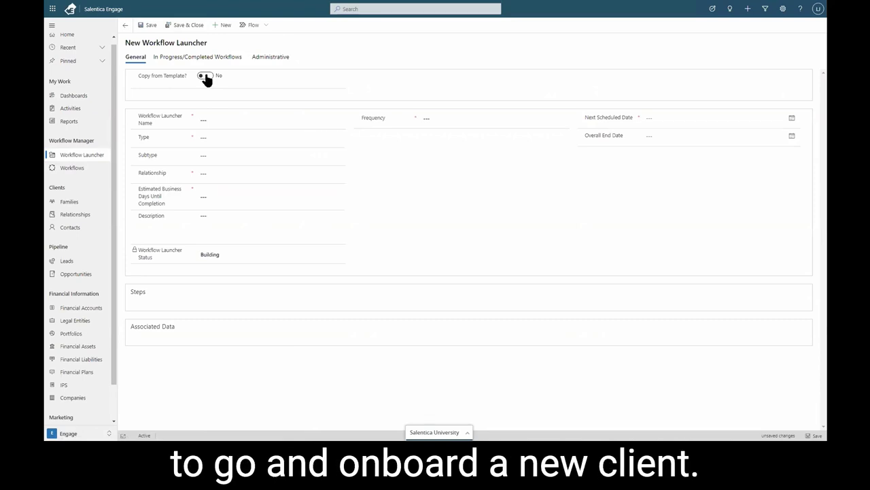
{"action": "left_click", "coordinate": [204, 76]}
{"action": "left_click", "coordinate": [433, 81]}
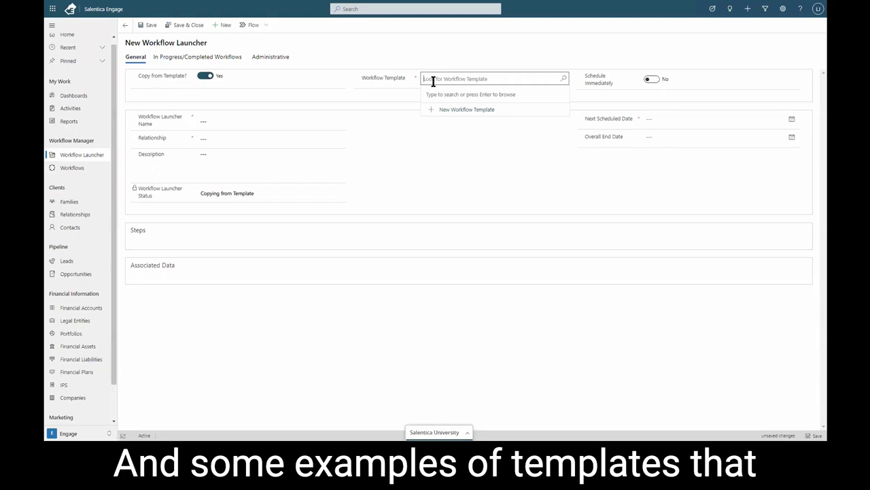
{"action": "key", "text": "Return"}
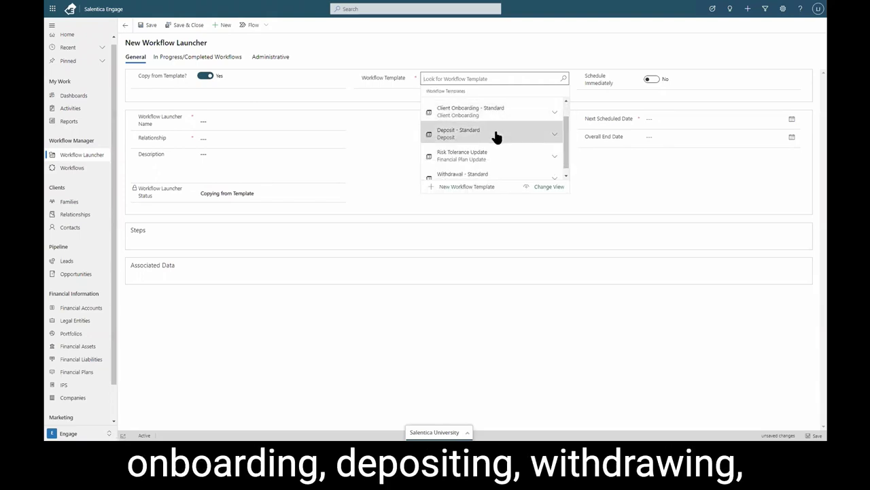
{"action": "scroll", "coordinate": [485, 170], "scroll_direction": "down", "scroll_amount": 1}
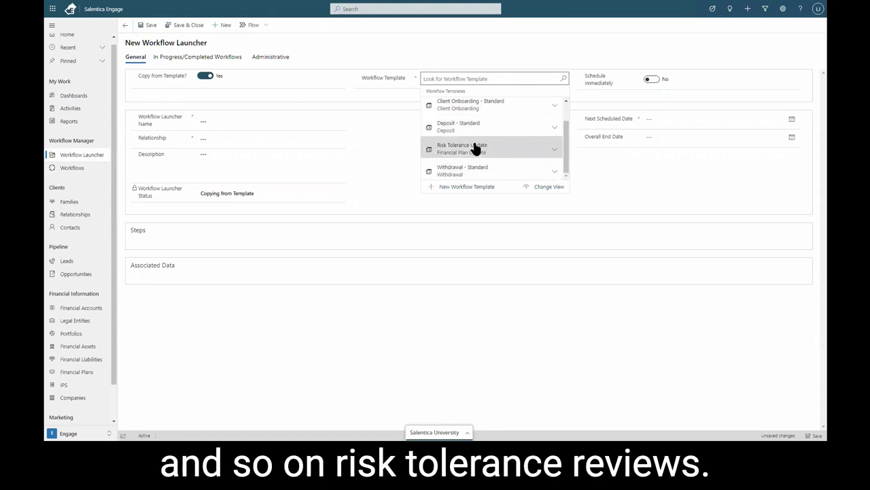
{"action": "left_click", "coordinate": [476, 104]}
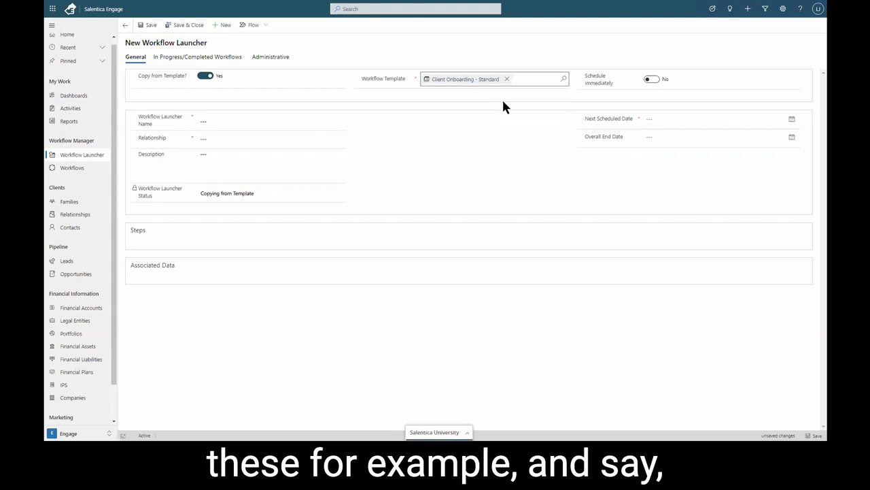
Step: Set the launcher's Next Scheduled Date to 1/7/2021 and turn on Schedule Immediately
{"action": "left_click", "coordinate": [651, 79]}
{"action": "left_click", "coordinate": [651, 79]}
{"action": "left_click", "coordinate": [791, 120]}
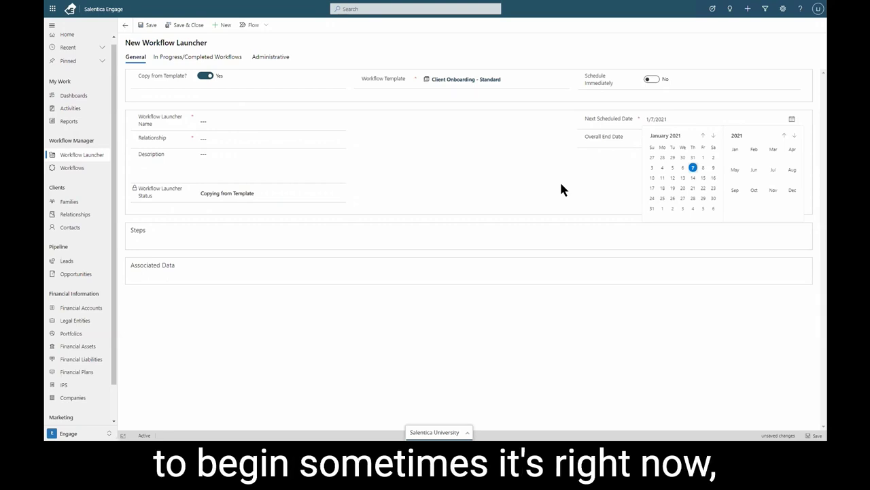
{"action": "left_click", "coordinate": [649, 79]}
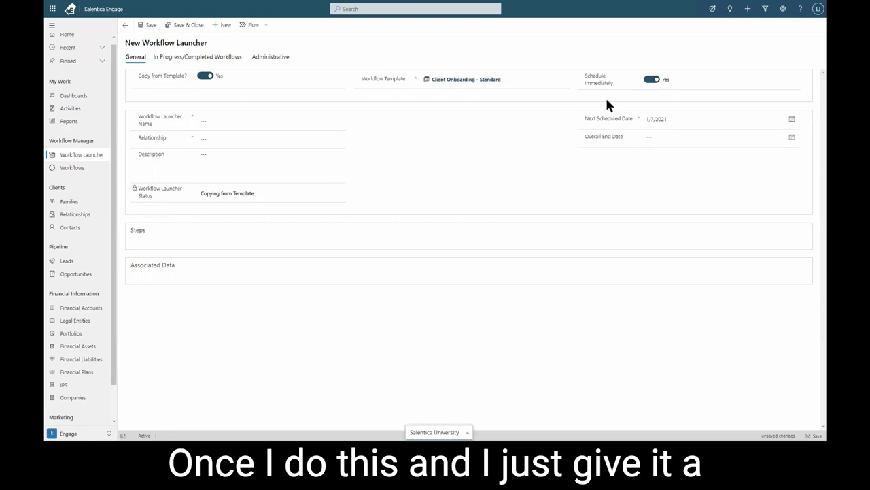
{"action": "left_click", "coordinate": [213, 139]}
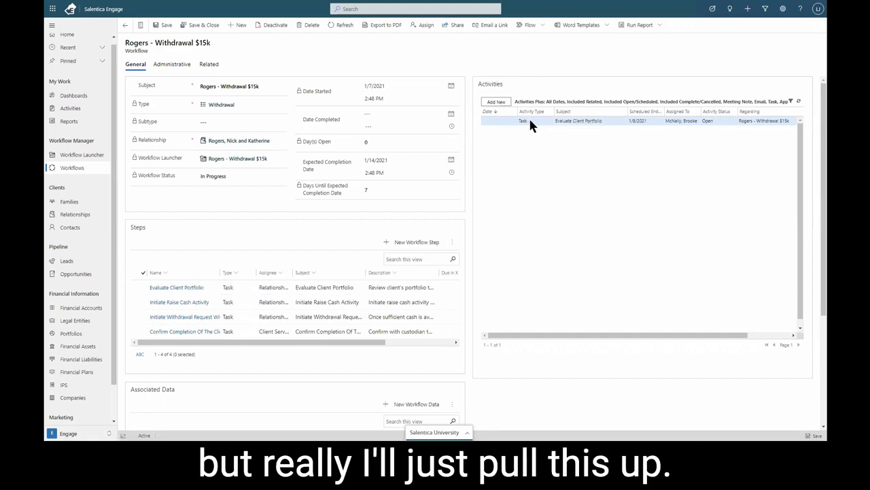
Step: Open the Evaluate Client Portfolio task from the $15k withdrawal workflow, review its details in a maximized window, and mark it complete
{"action": "left_click", "coordinate": [564, 127]}
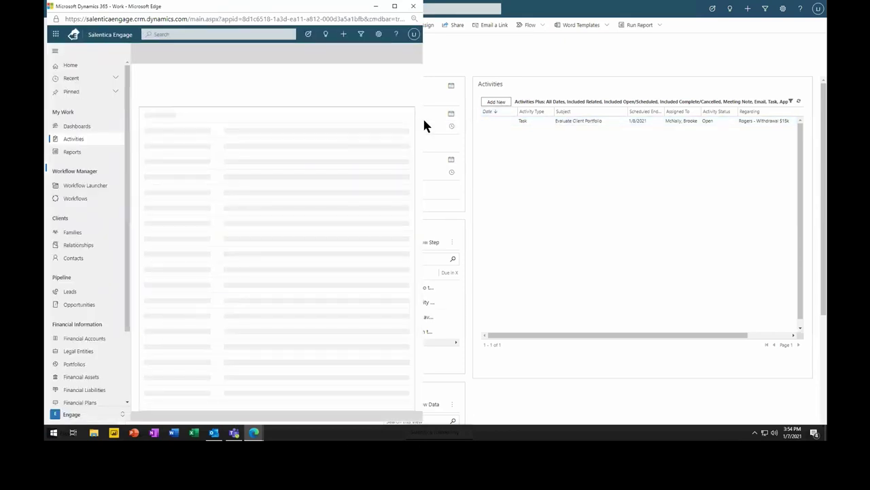
{"action": "key", "text": "super+Up"}
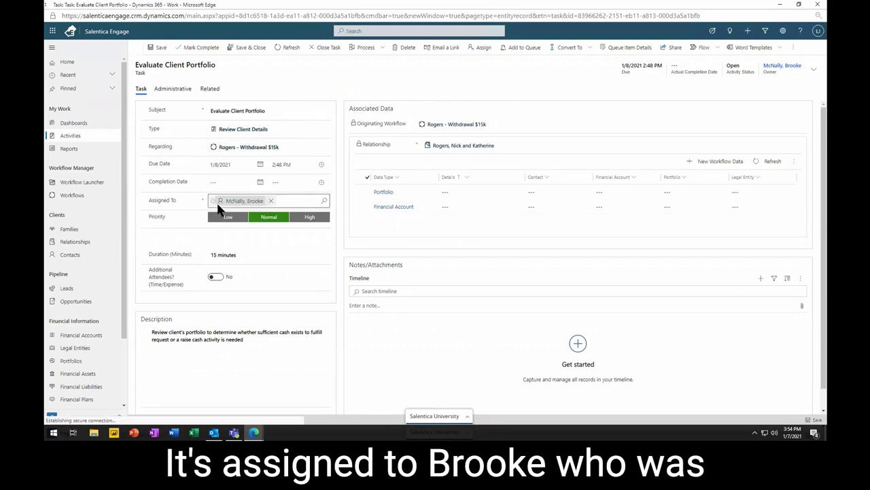
{"action": "mouse_move", "coordinate": [218, 209]}
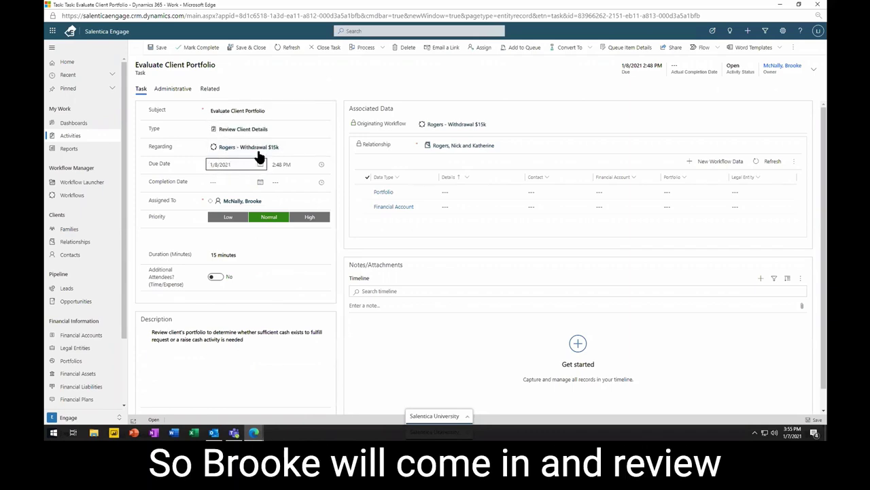
{"action": "left_click", "coordinate": [195, 55]}
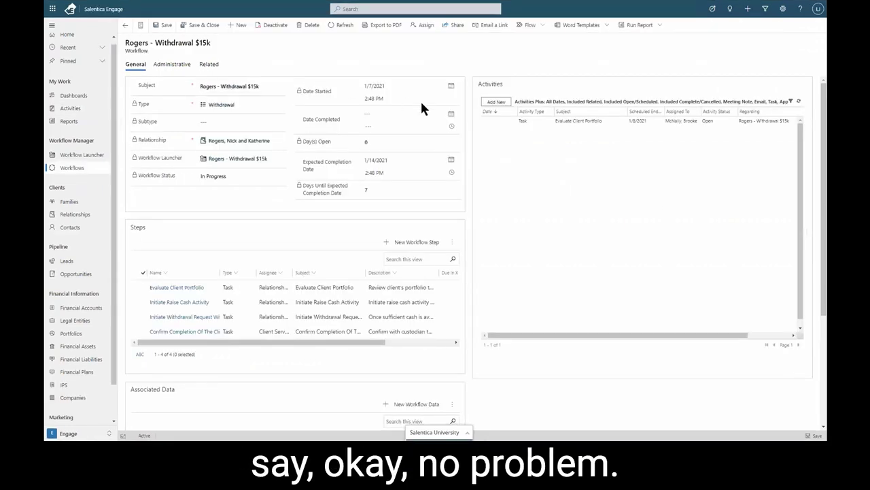
Step: Refresh the withdrawal workflow's activities and look over its Associated Data and Time/Expense sections
{"action": "left_click", "coordinate": [799, 100]}
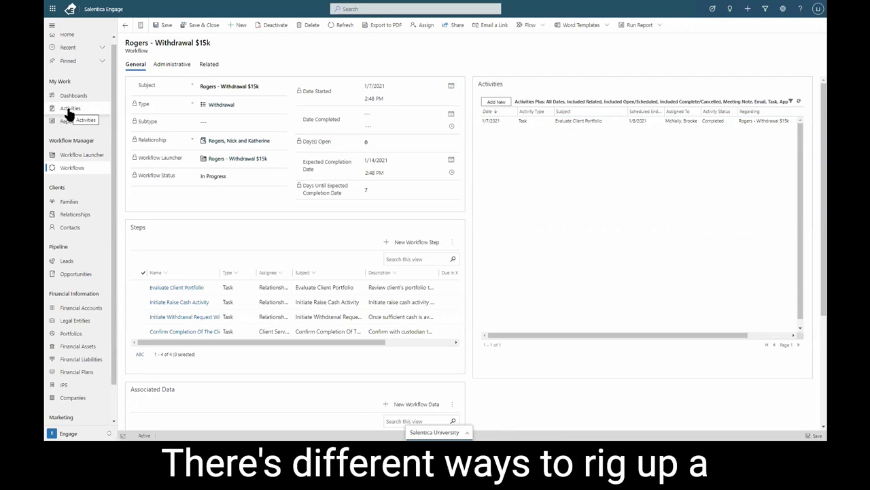
{"action": "left_click", "coordinate": [799, 100]}
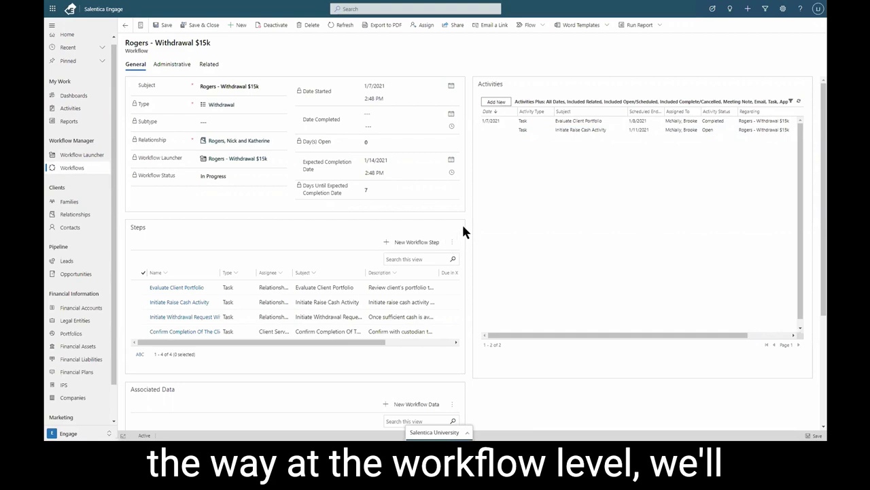
{"action": "scroll", "coordinate": [462, 226], "scroll_direction": "down", "scroll_amount": 3}
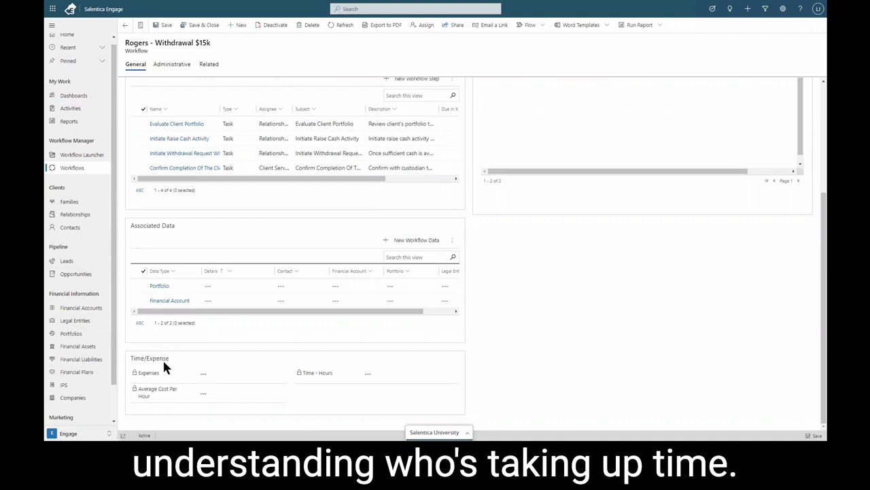
Step: Display the Firm - Relationship Overview dashboard
{"action": "left_click", "coordinate": [74, 97]}
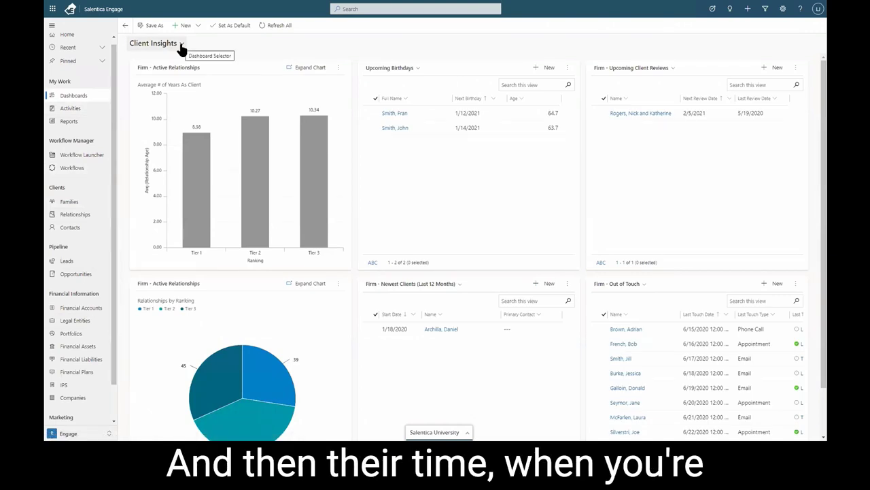
{"action": "left_click", "coordinate": [181, 44]}
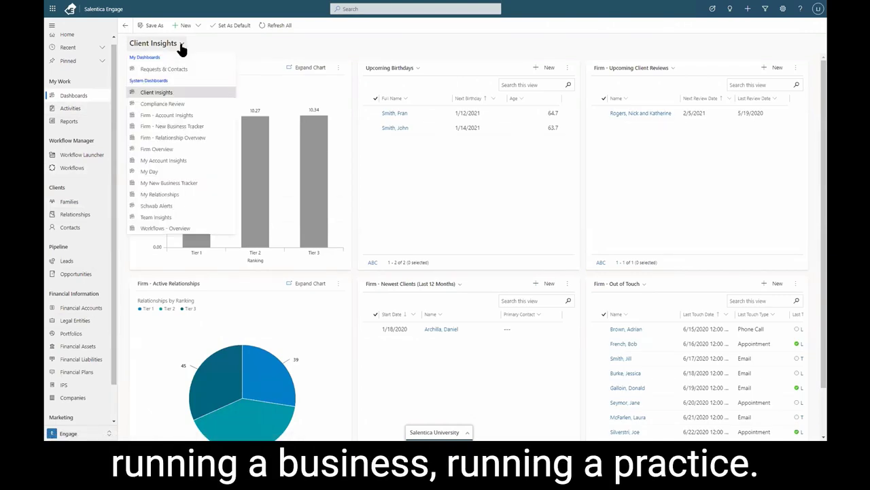
{"action": "left_click", "coordinate": [168, 139]}
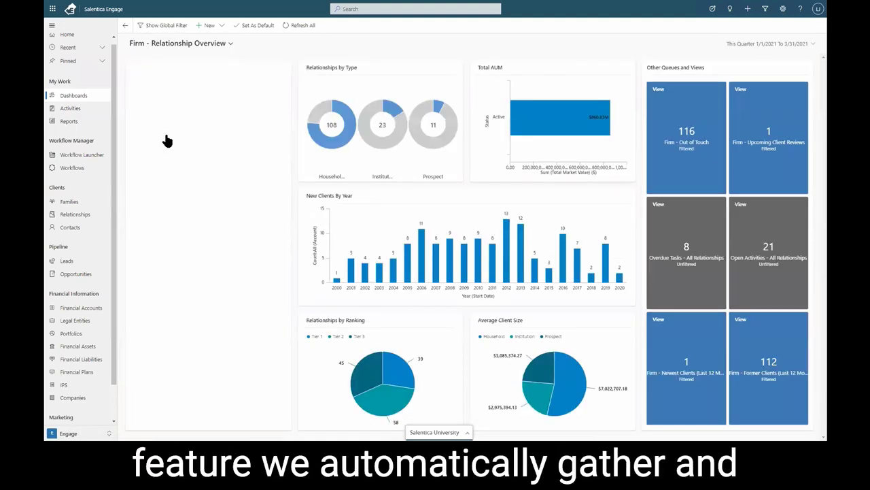